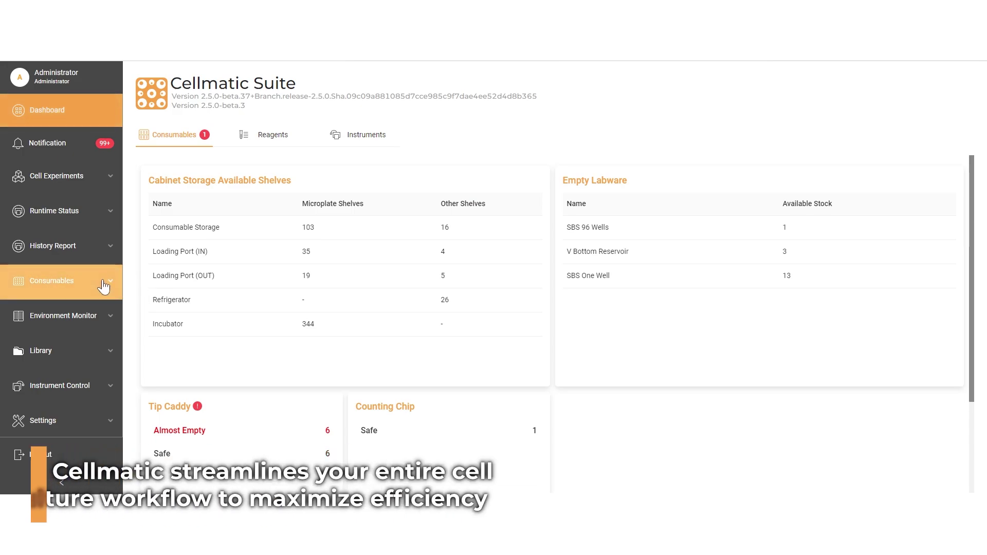
Start registering new labware in the consumables inventory with SBS One Well as labware and Cell as content type.
left_click(103, 281)
left_click(98, 317)
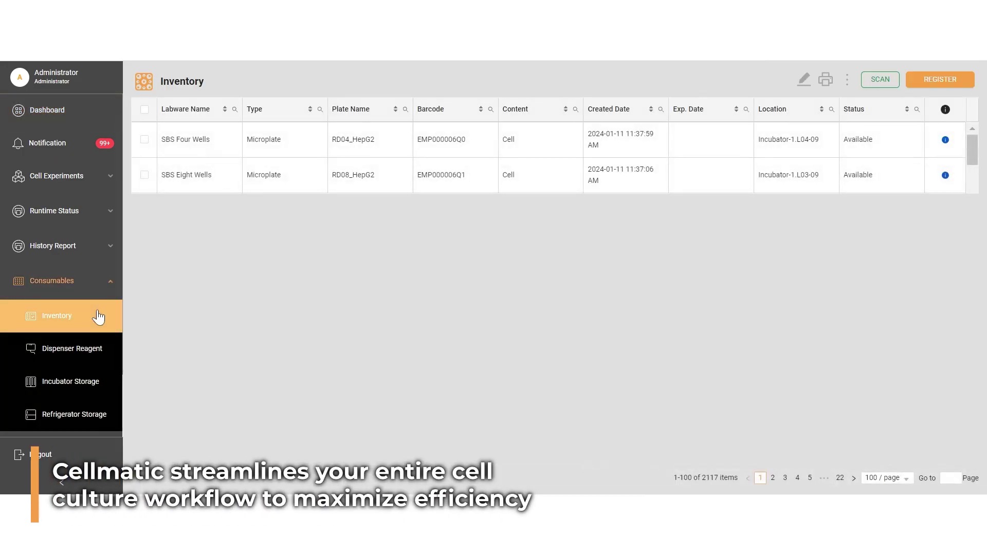
left_click(940, 80)
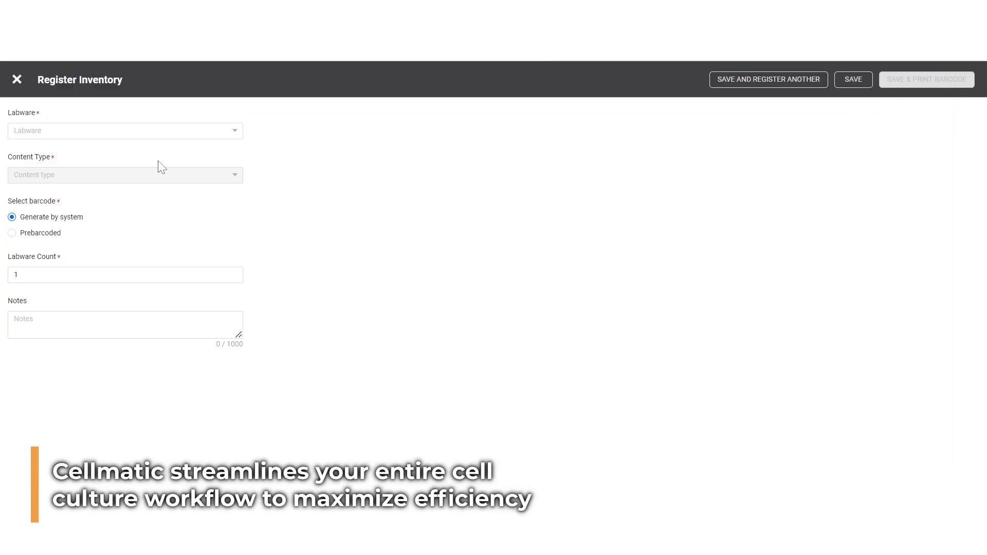
left_click(205, 135)
scroll(130, 236, "down", 5)
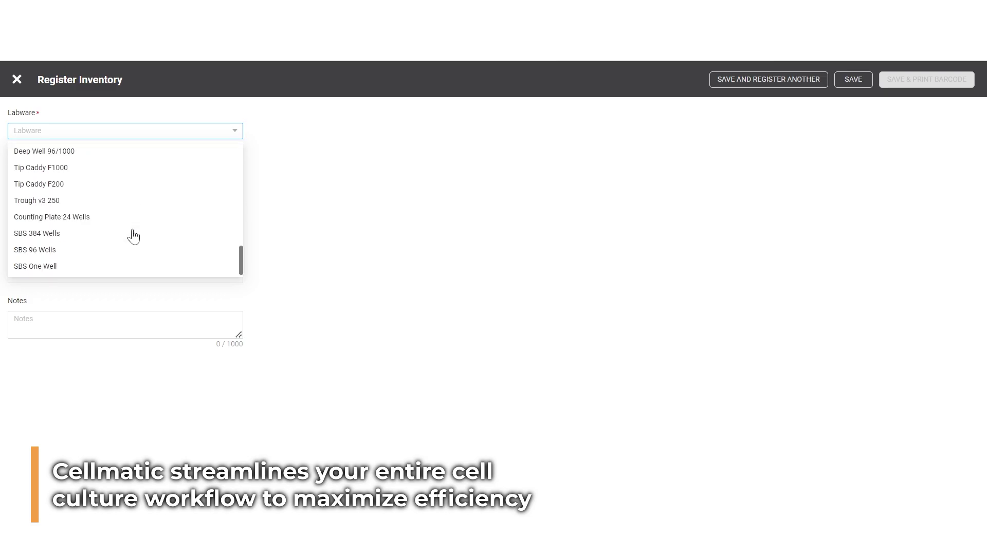
left_click(128, 266)
left_click(199, 177)
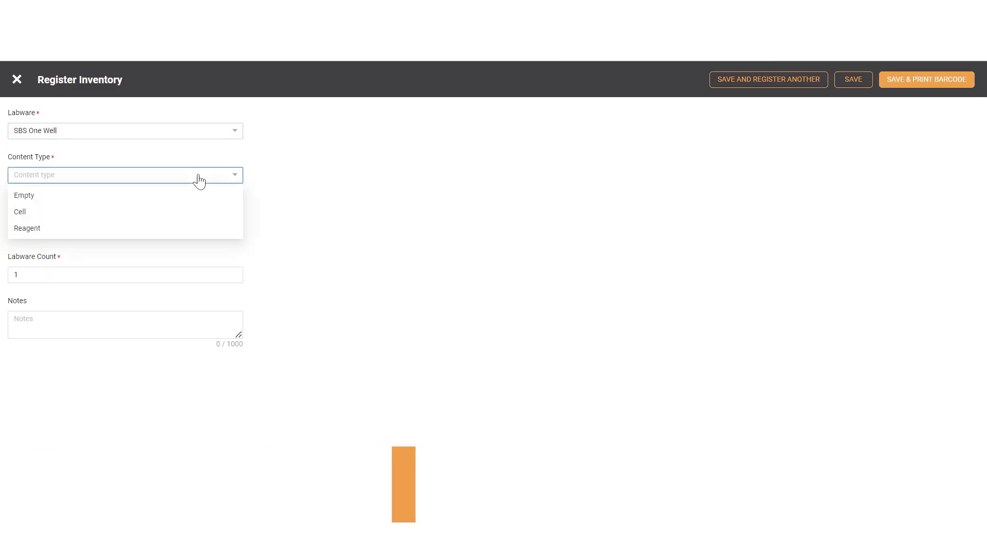
left_click(165, 214)
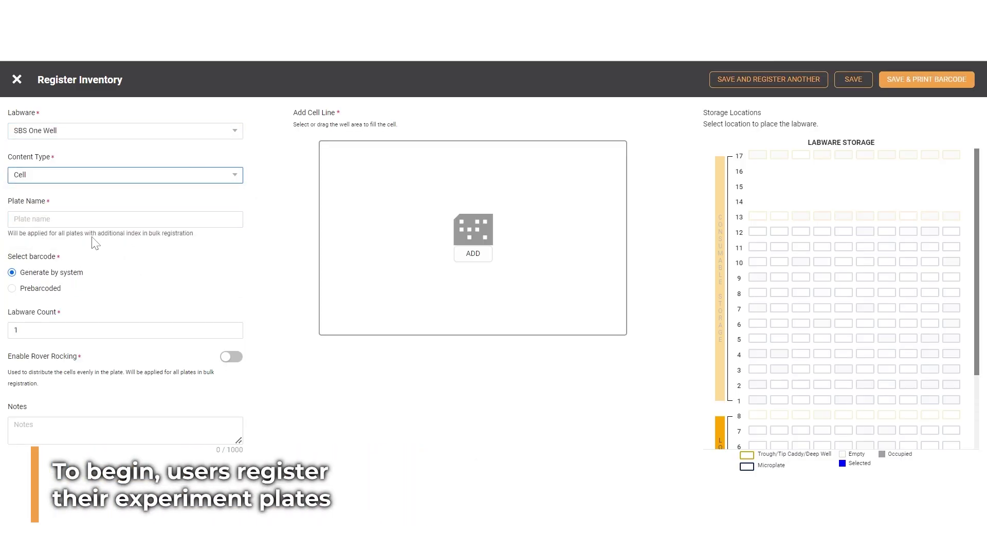
Name the plate "HeLa OneWell" and set its barcode option to Prebarcoded.
left_click(94, 219)
type("HeL")
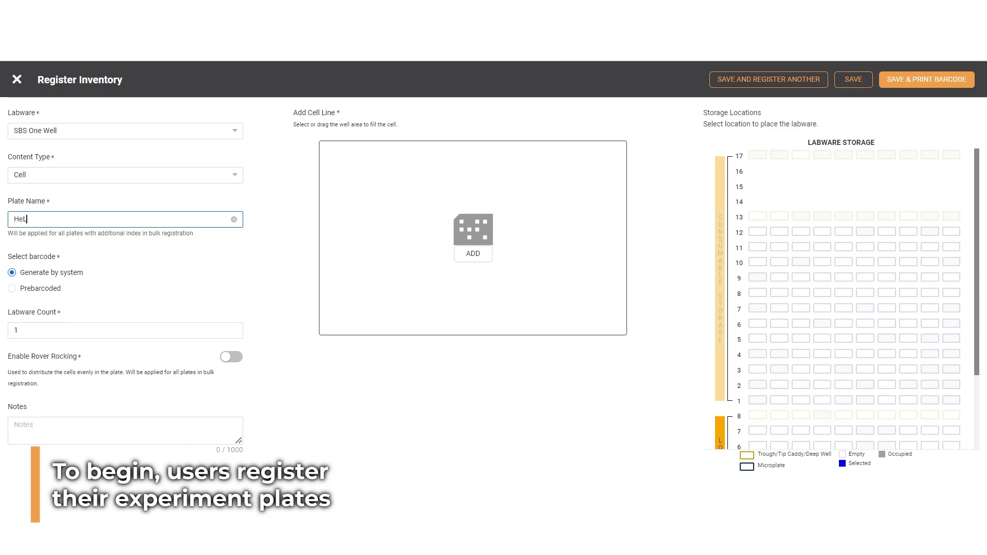
type("a OneWell")
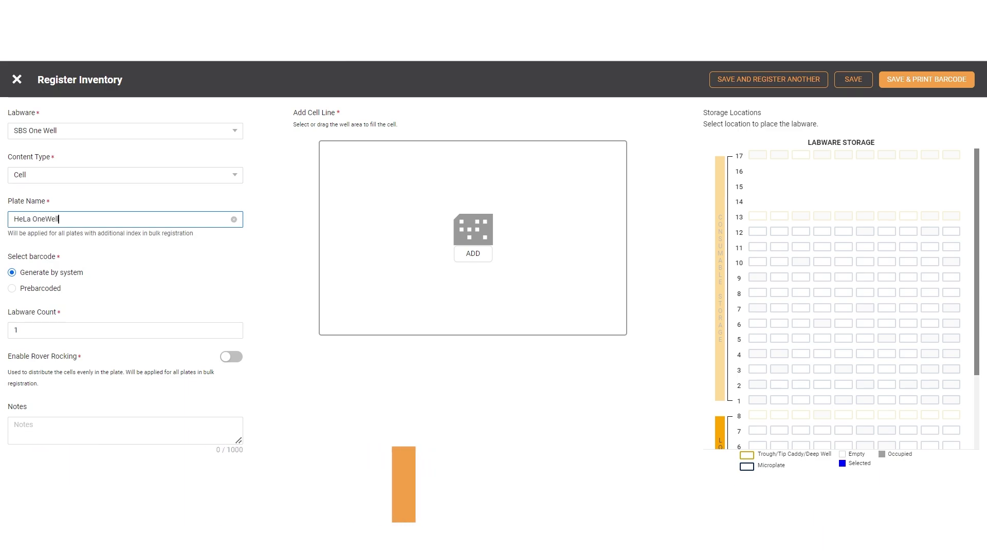
left_click(59, 288)
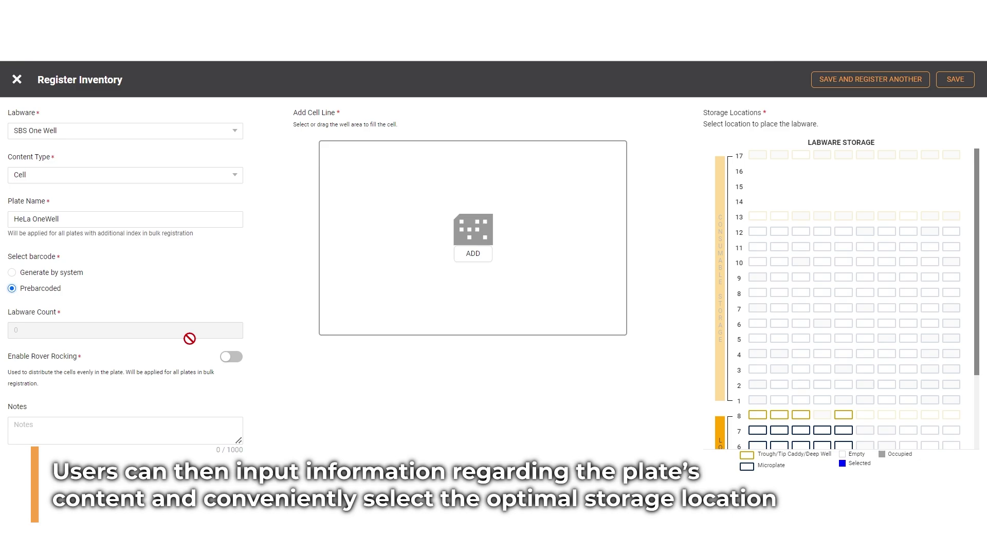
Add the HeLa cell line to the plate's well with a volume of 20,000 µL.
left_click(471, 255)
type("200000")
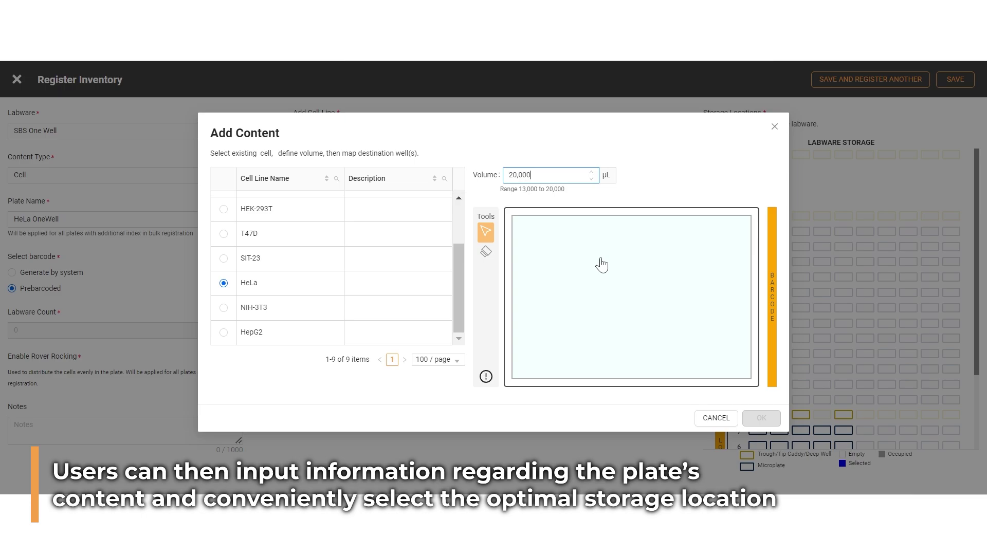
left_click(601, 265)
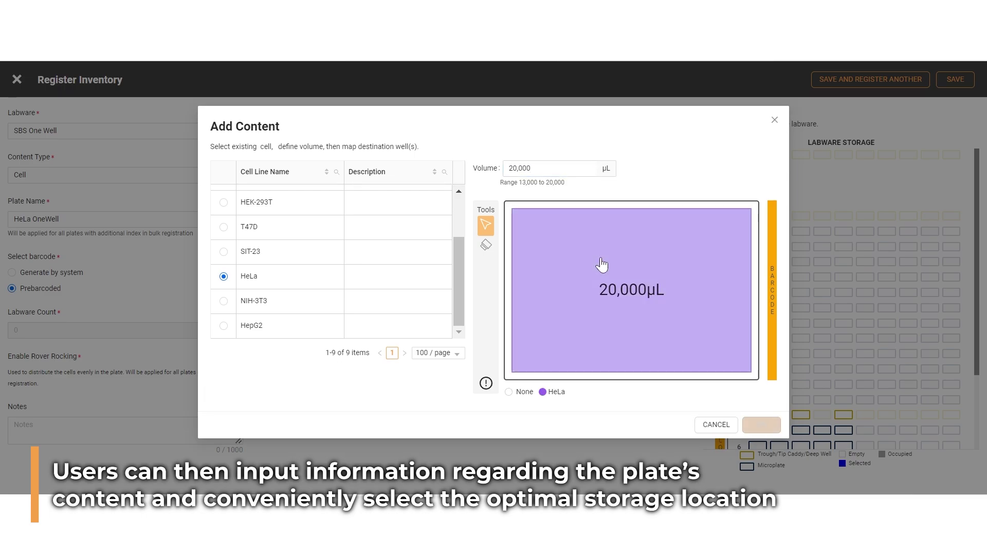
left_click(760, 425)
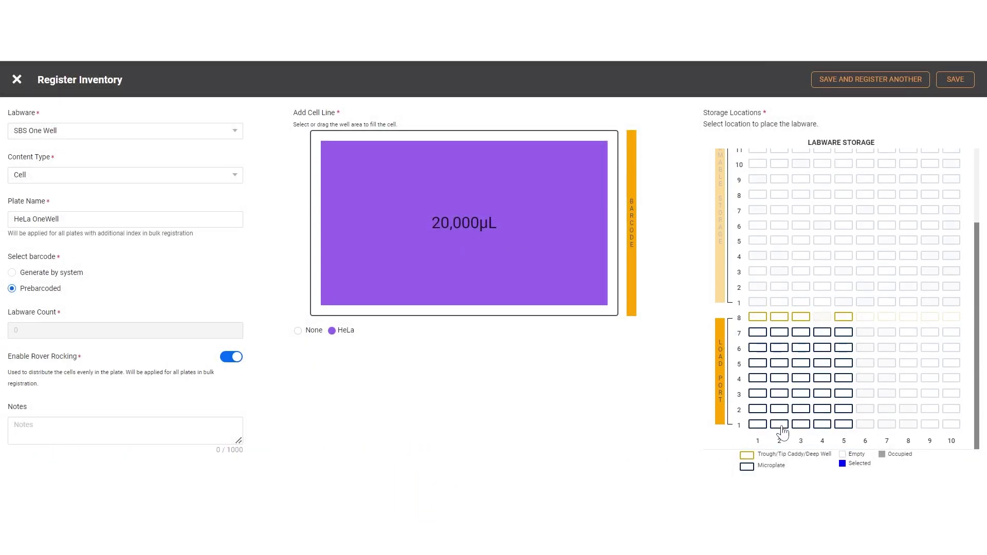
Enable Rover Rocking, assign the plate to load port row 1, column 2, and save the registration.
left_click(957, 82)
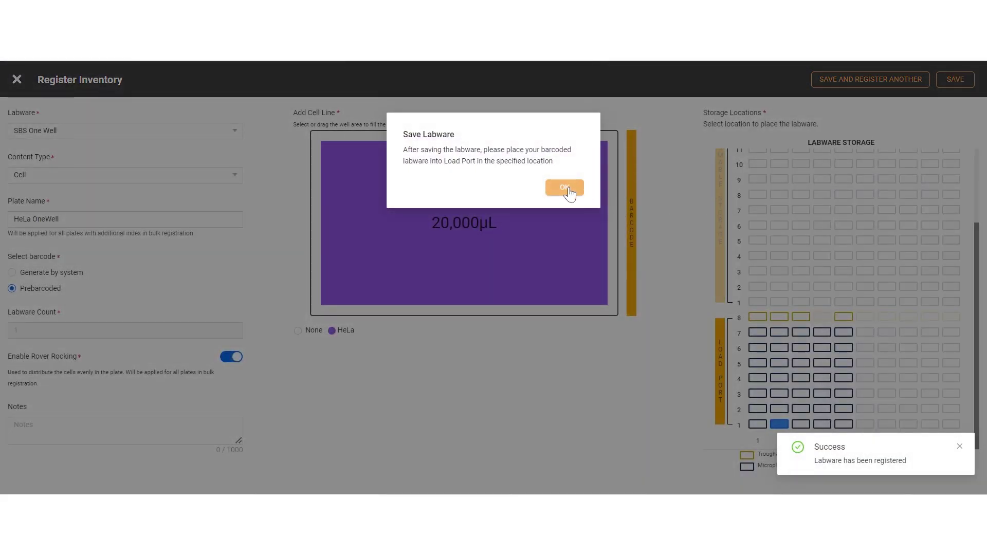
left_click(566, 188)
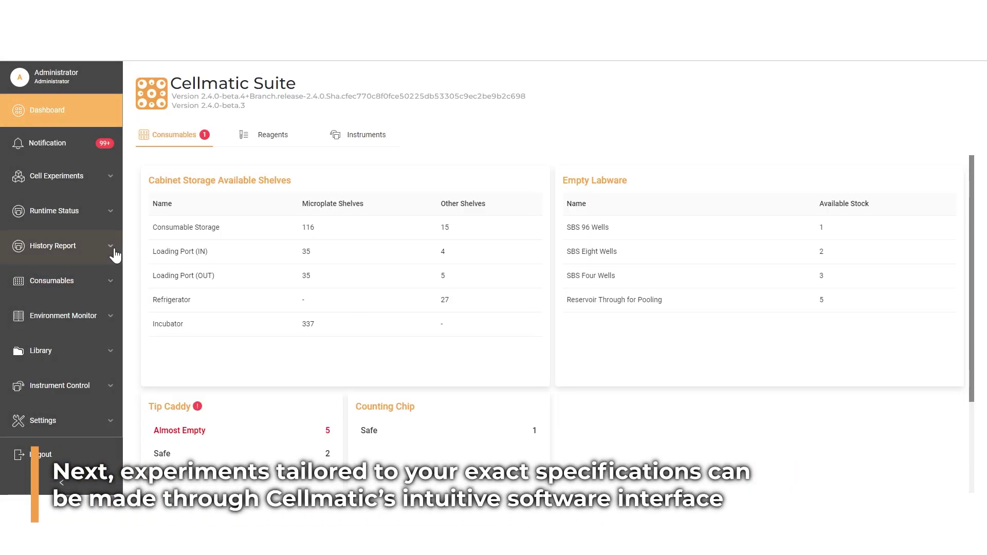
Create a new cell experiment named "[Maintain cell] HeLa".
left_click(111, 185)
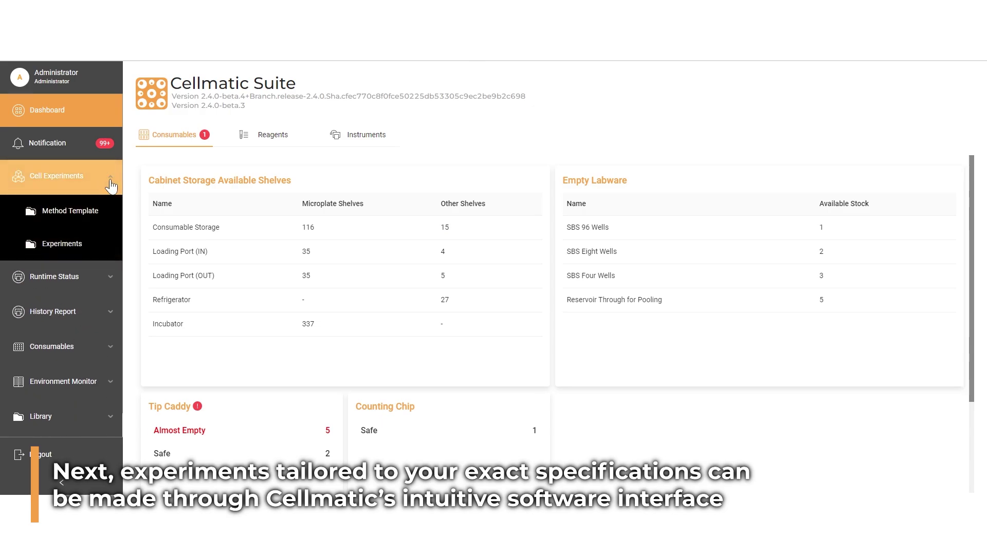
left_click(98, 252)
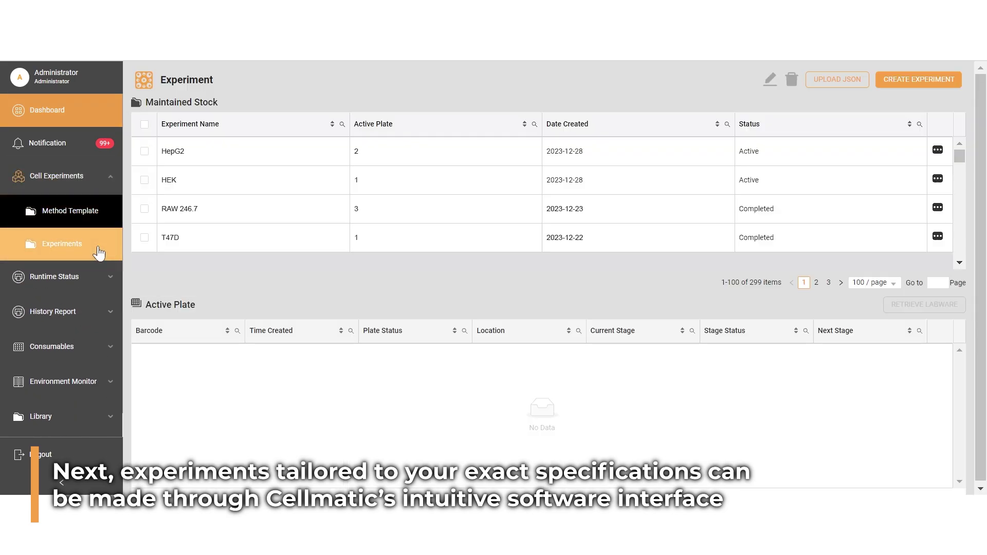
left_click(916, 82)
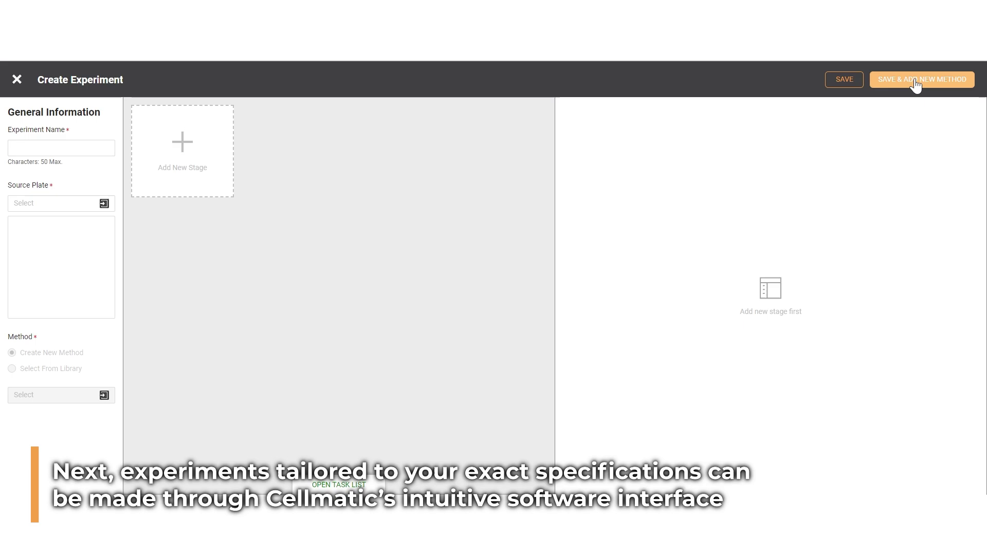
left_click(56, 148)
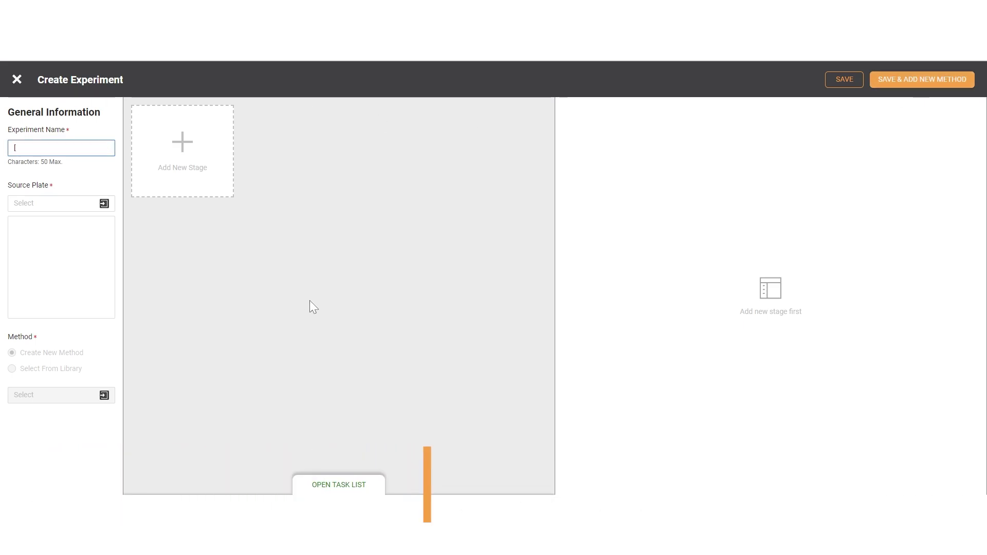
type("[Maintain cell] HeLa")
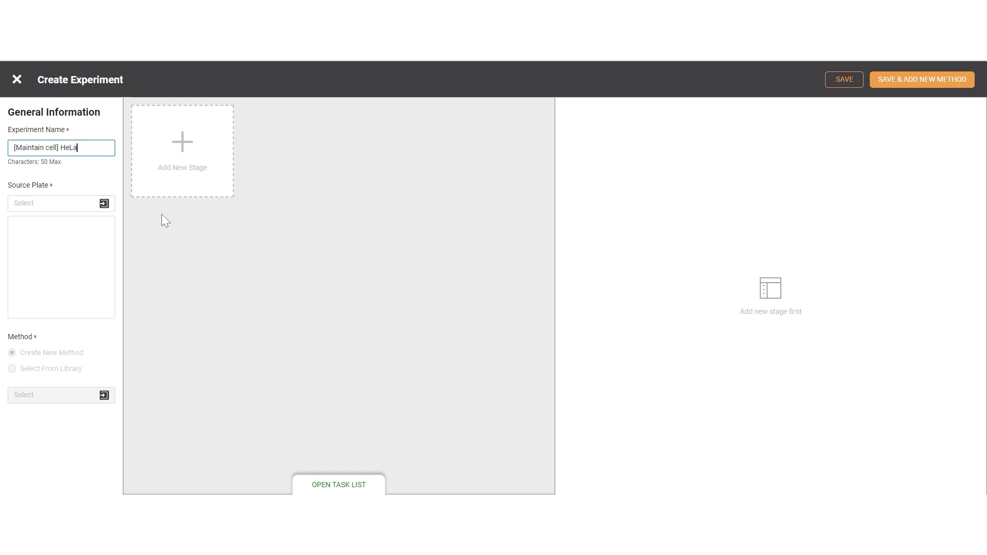
Assign the SBS One Well plate containing HeLa cells as the experiment's source plate.
left_click(104, 204)
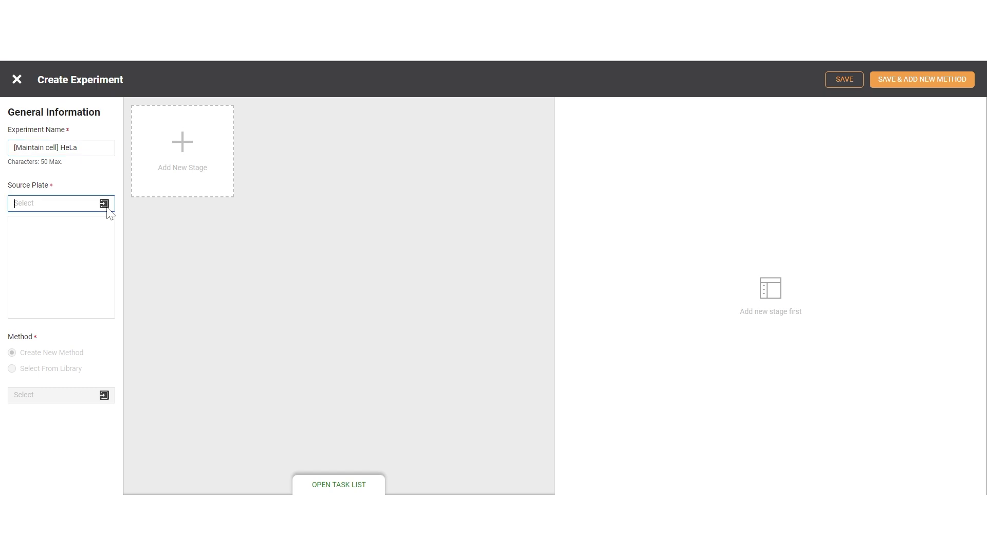
left_click(361, 268)
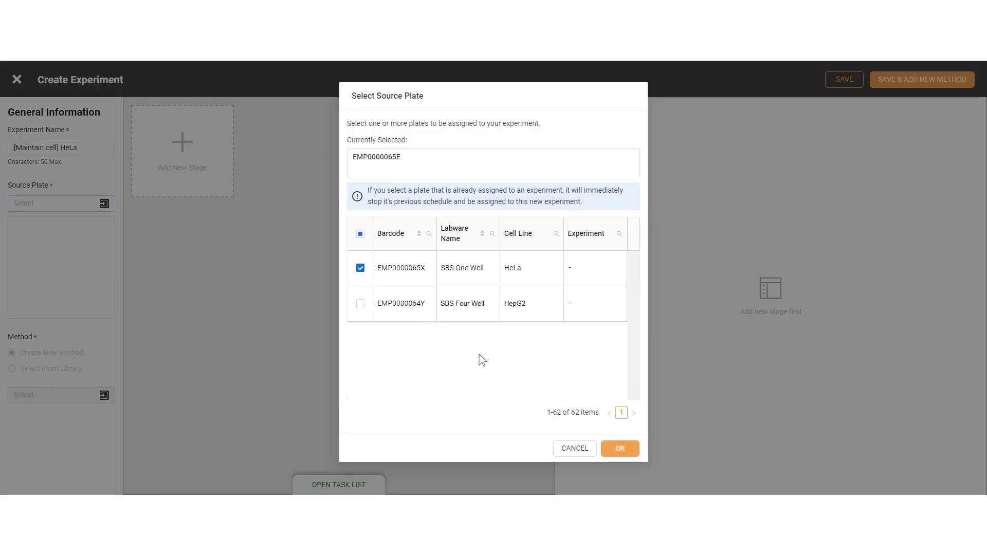
left_click(619, 450)
Add a first stage to the experiment and give it an Imaging task.
left_click(182, 168)
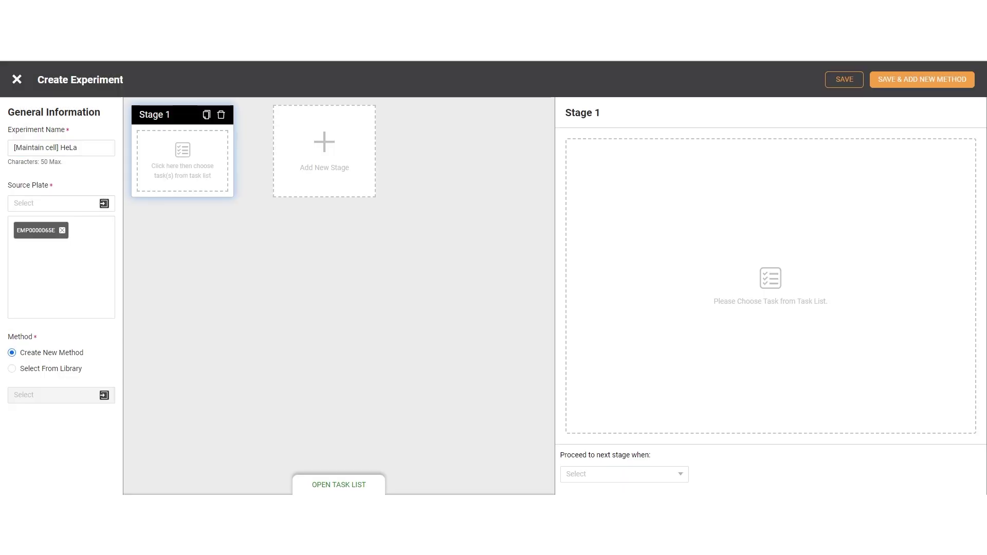
left_click(363, 484)
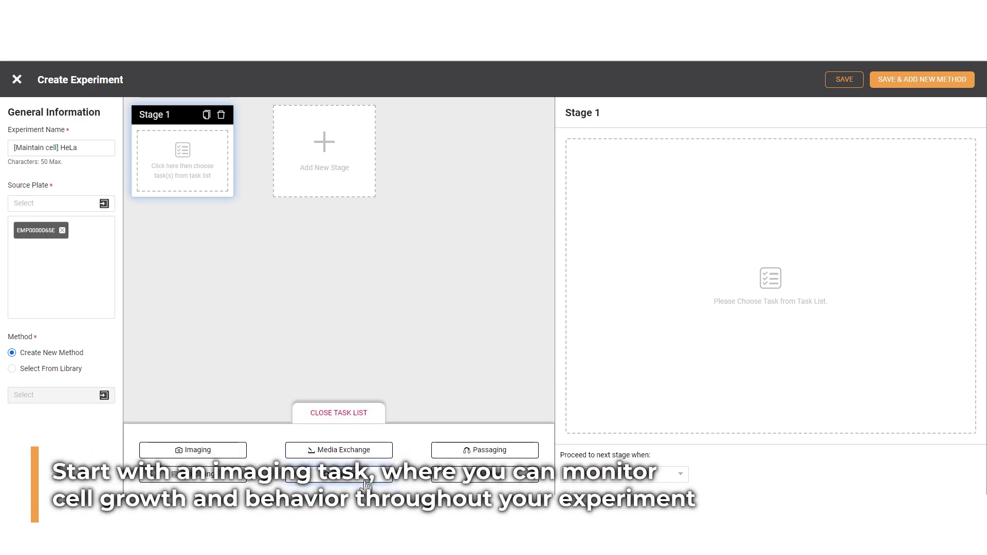
left_click(223, 448)
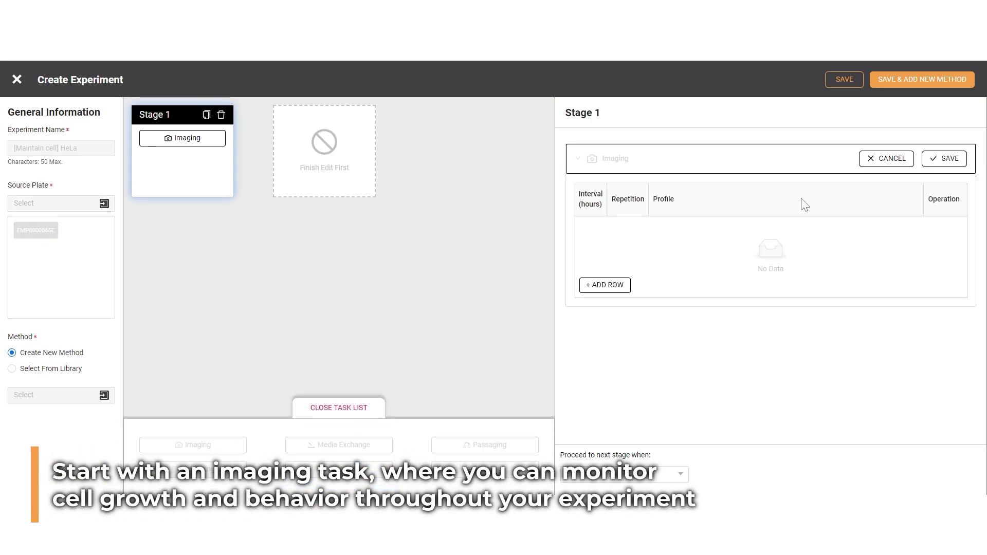
Add a row to the Imaging task with a 12-hour interval and unlimited repetition.
left_click(603, 288)
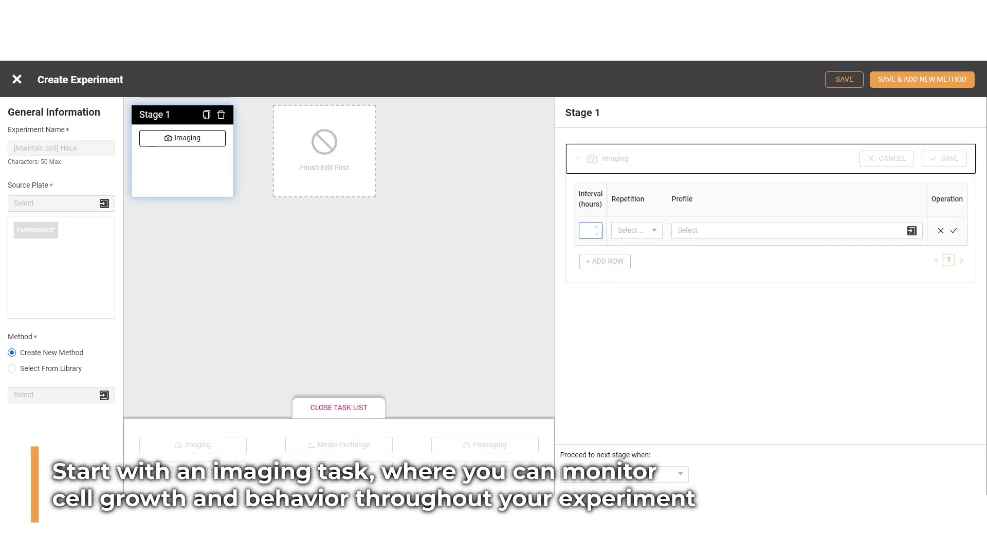
type("12")
left_click(649, 231)
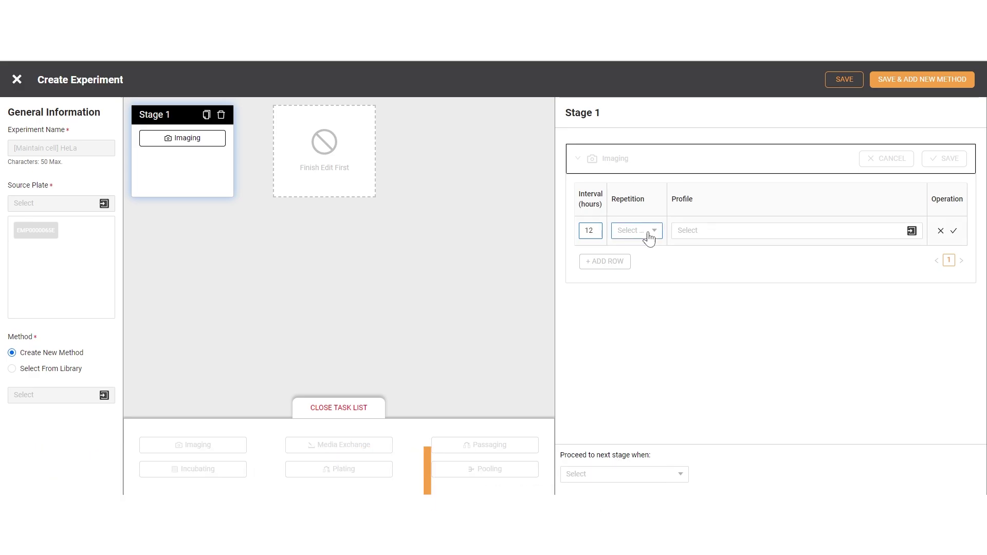
left_click(648, 252)
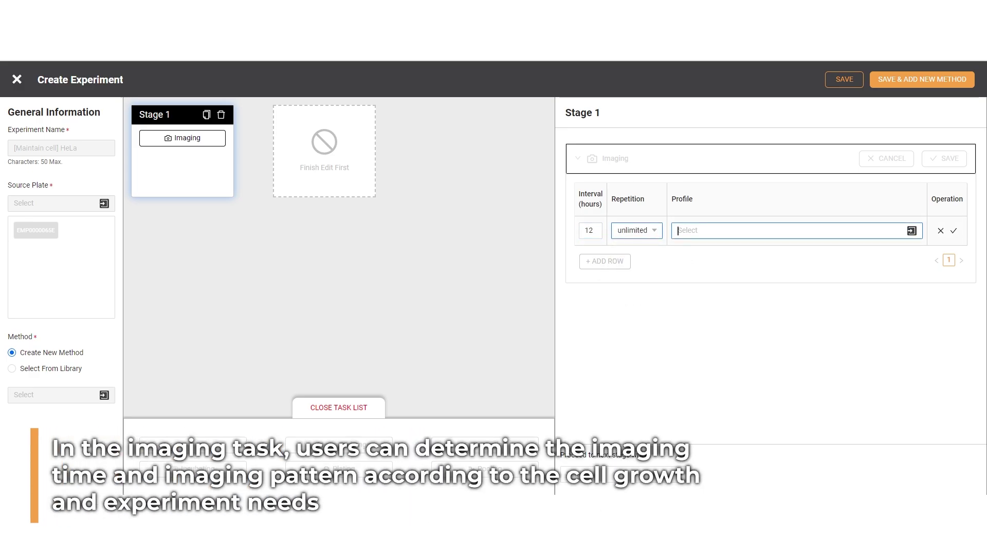
Choose the Confluency 1-well instrument profile, reviewing its confluency analyzer and imaging pattern, and confirm the imaging row.
left_click(739, 236)
scroll(315, 282, "down", 3)
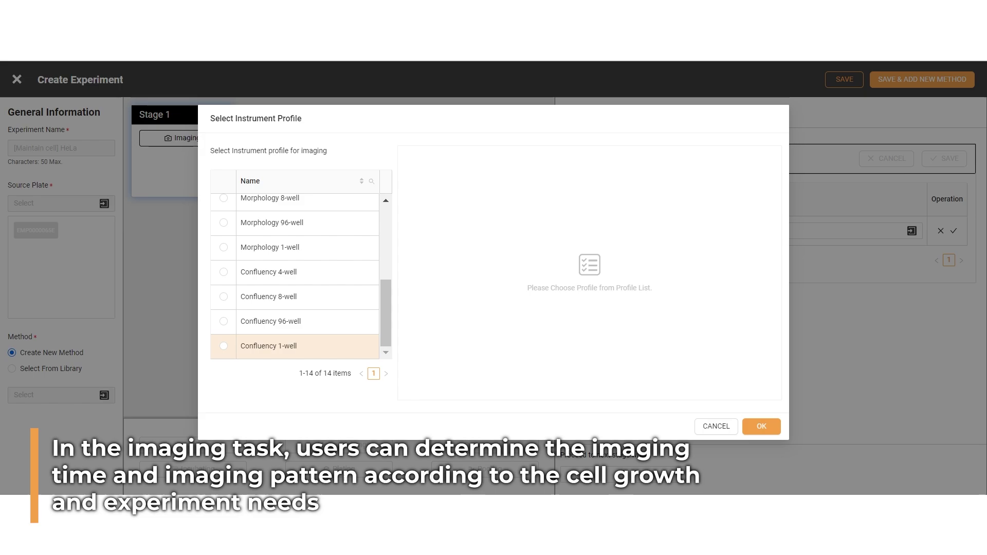
left_click(224, 346)
left_click(532, 164)
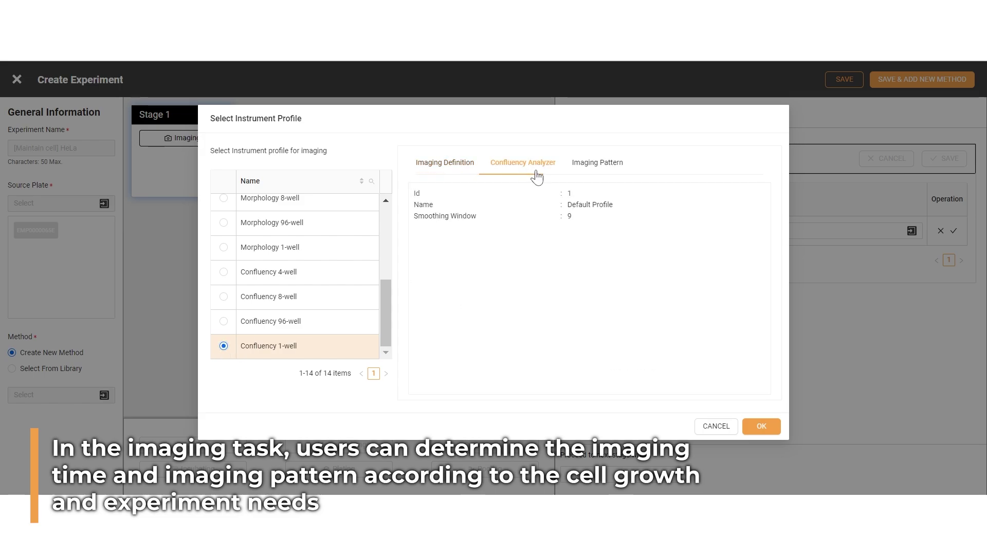
left_click(612, 175)
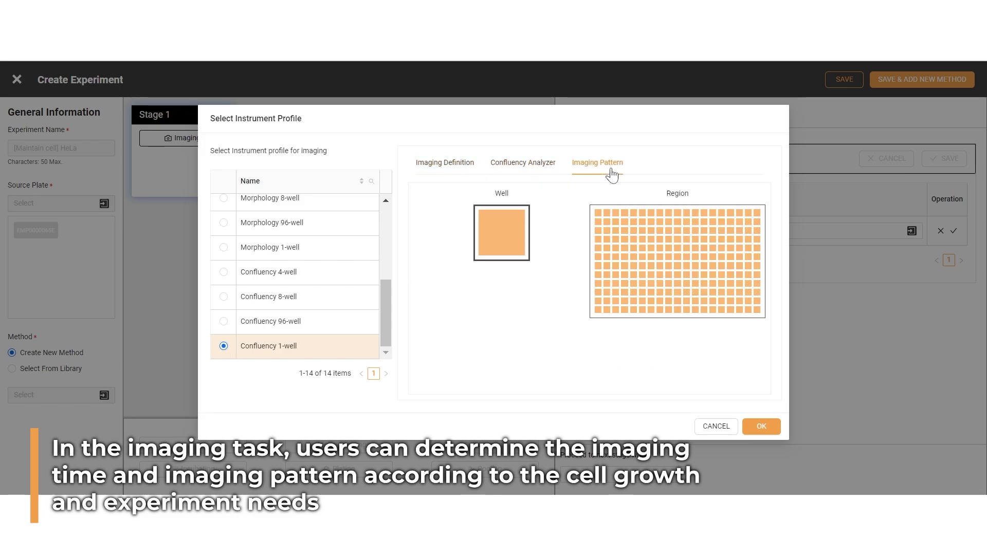
left_click(769, 432)
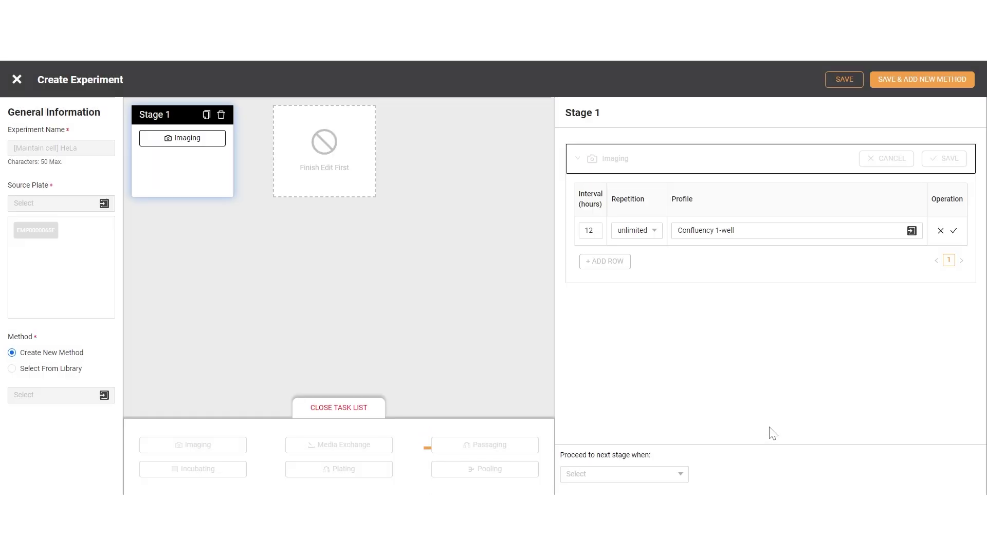
left_click(954, 231)
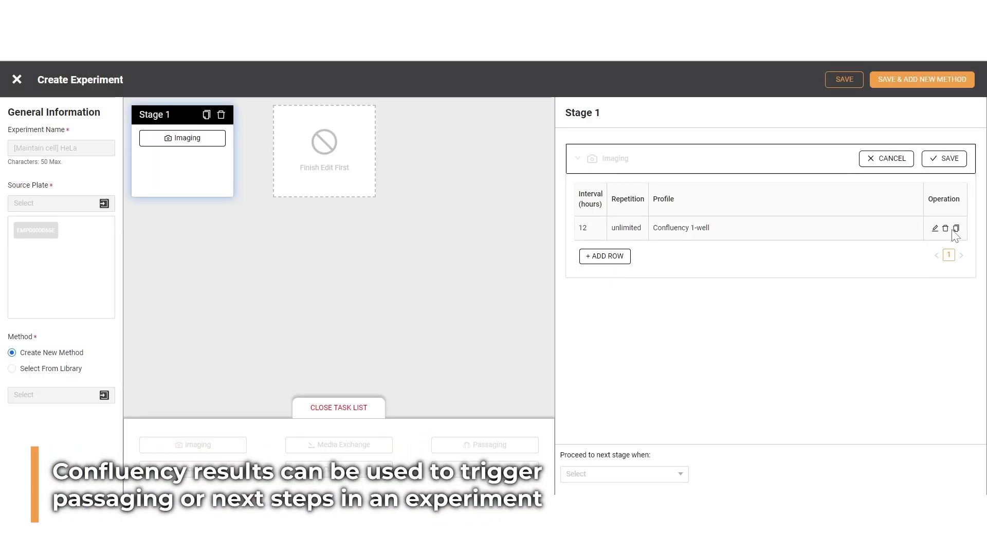
Set Stage 1 to proceed to the next stage when confluency reaches a threshold between 80% and 85%.
left_click(680, 480)
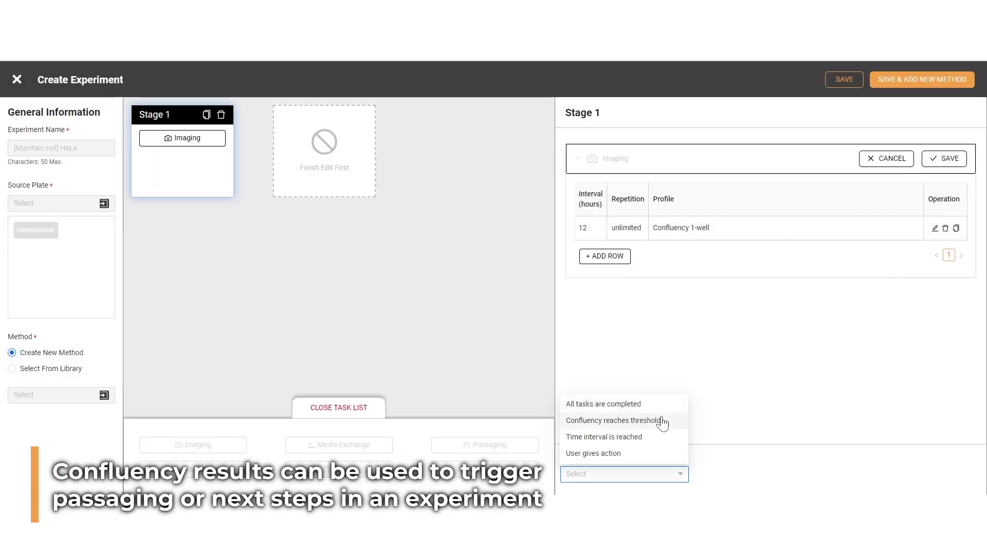
left_click(662, 419)
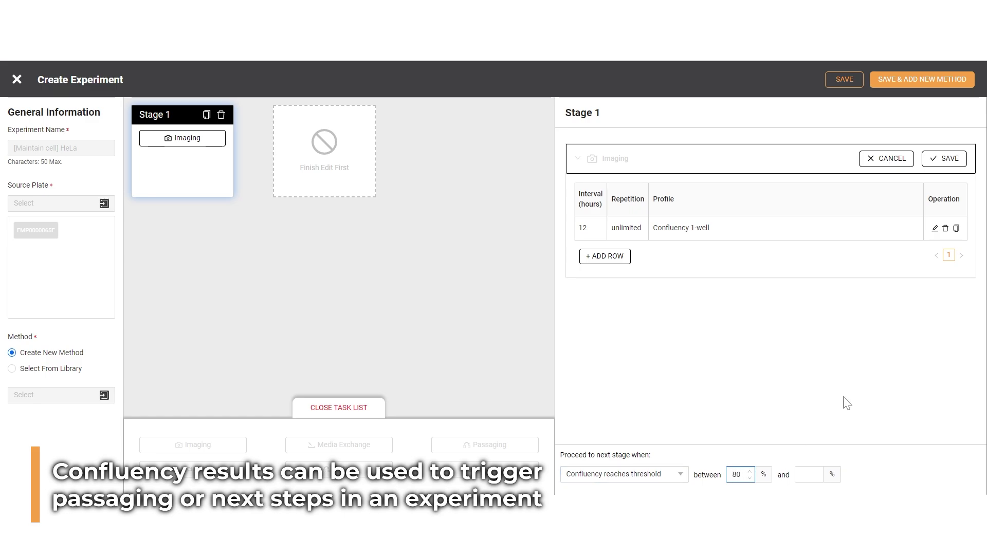
key("Tab")
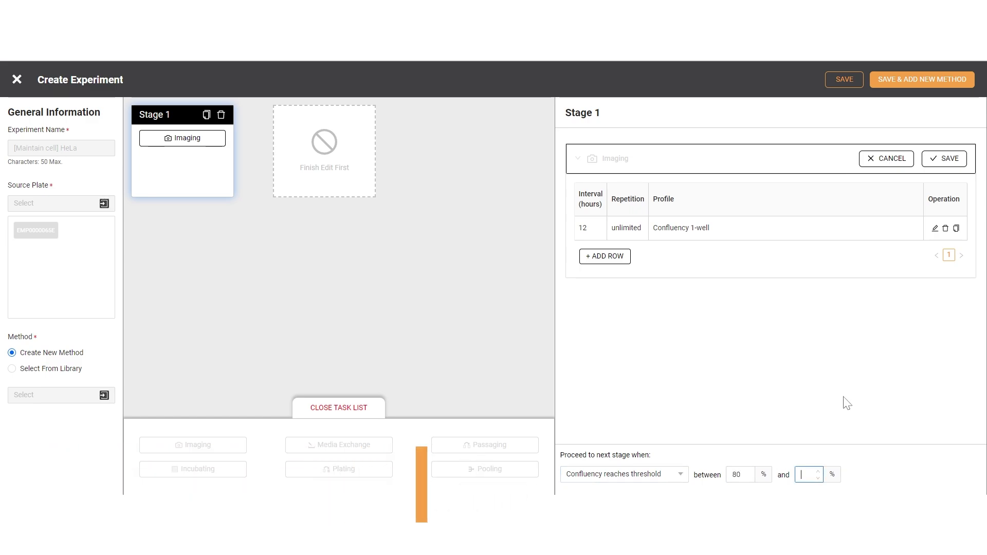
type("85")
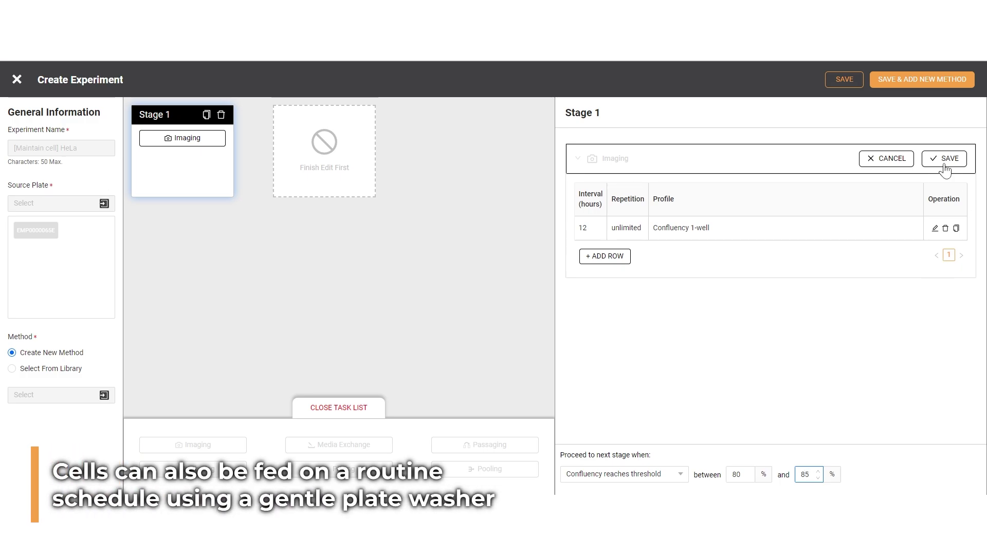
Save the Imaging task and add a Media Exchange task to Stage 1 with a row at a 36-hour interval and unlimited repetition.
left_click(944, 162)
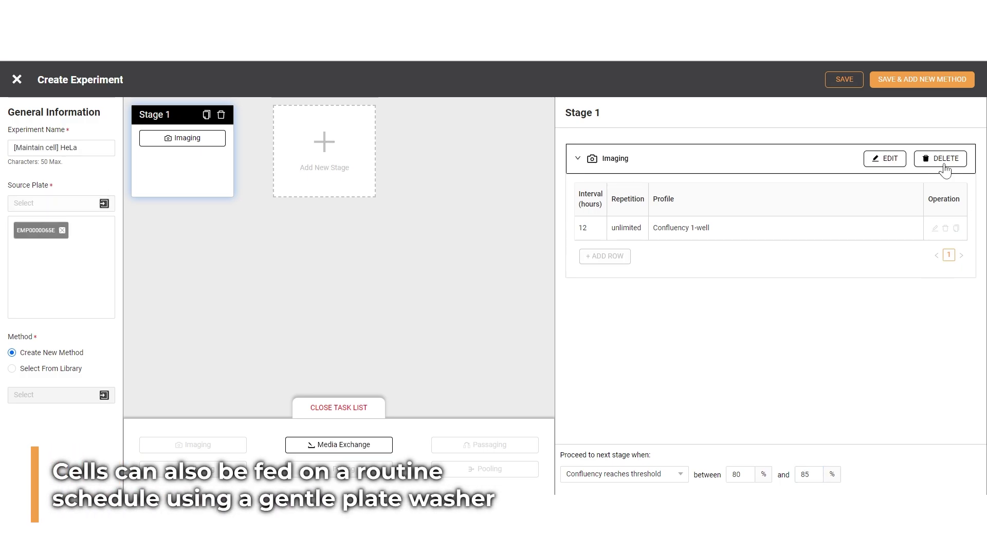
left_click(381, 451)
left_click(622, 322)
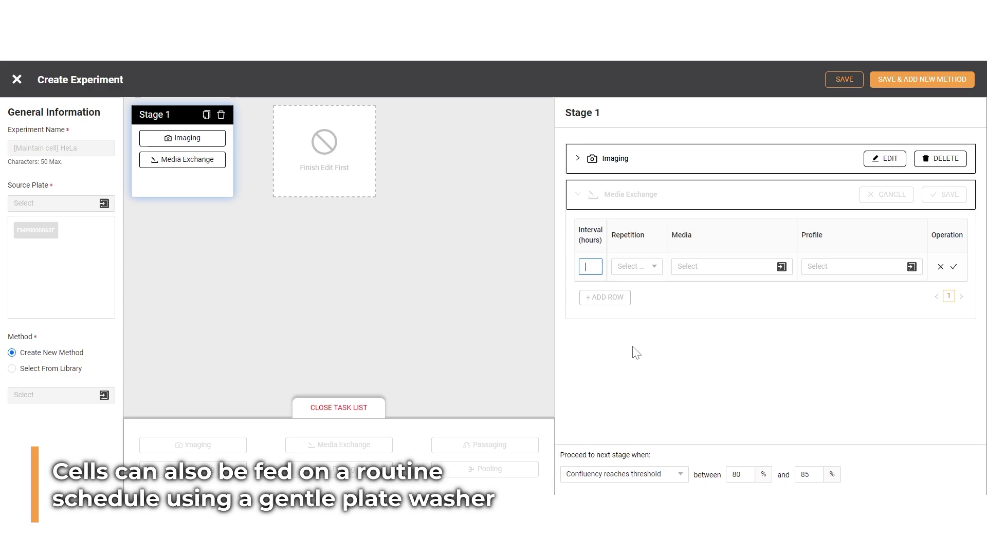
left_click(642, 271)
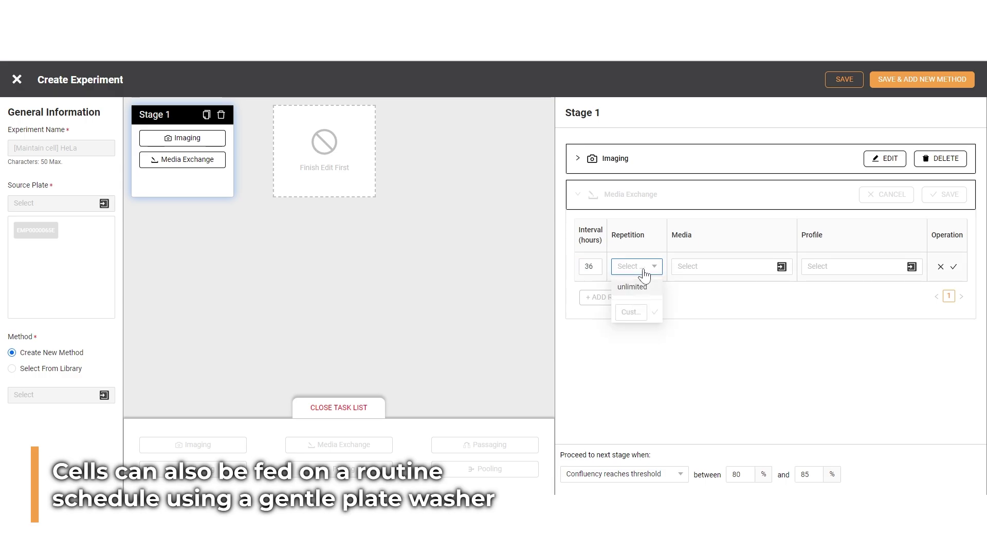
left_click(642, 289)
Choose Complete DMEM as the media for the Media Exchange row.
left_click(742, 267)
scroll(411, 278, "down", 5)
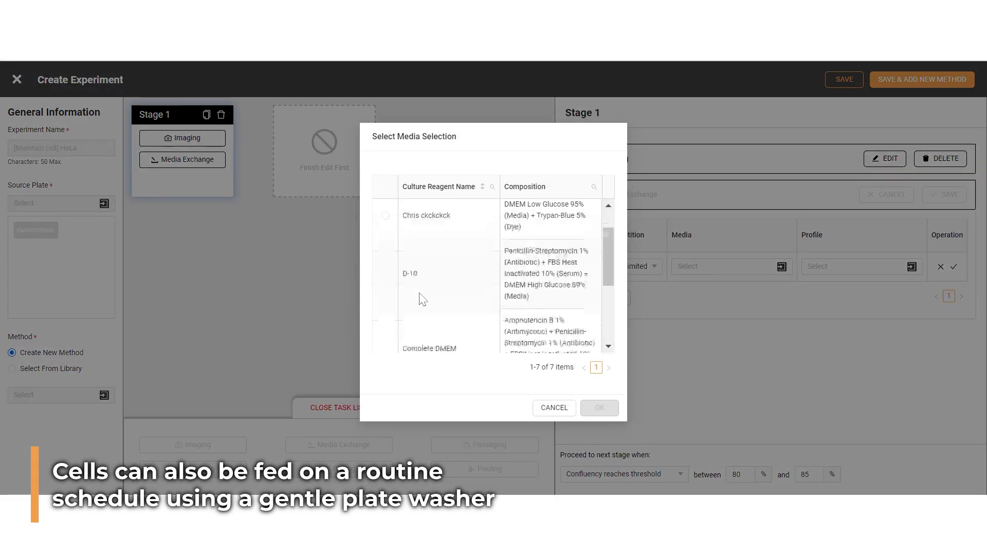
left_click(386, 236)
left_click(599, 408)
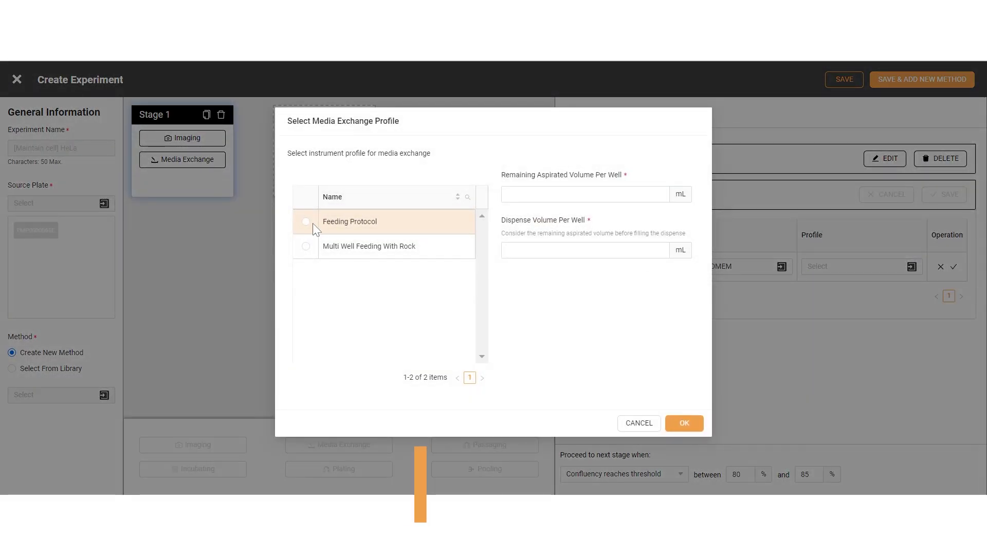
Assign the Feeding Protocol profile with 2 mL remaining aspirated volume and a dispense volume per well, and save the Media Exchange task.
left_click(306, 222)
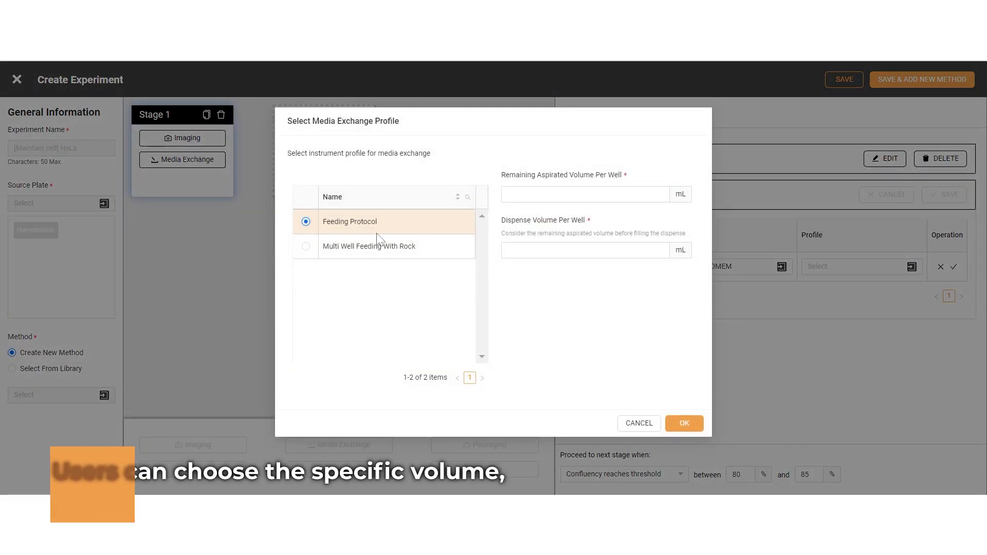
left_click(537, 194)
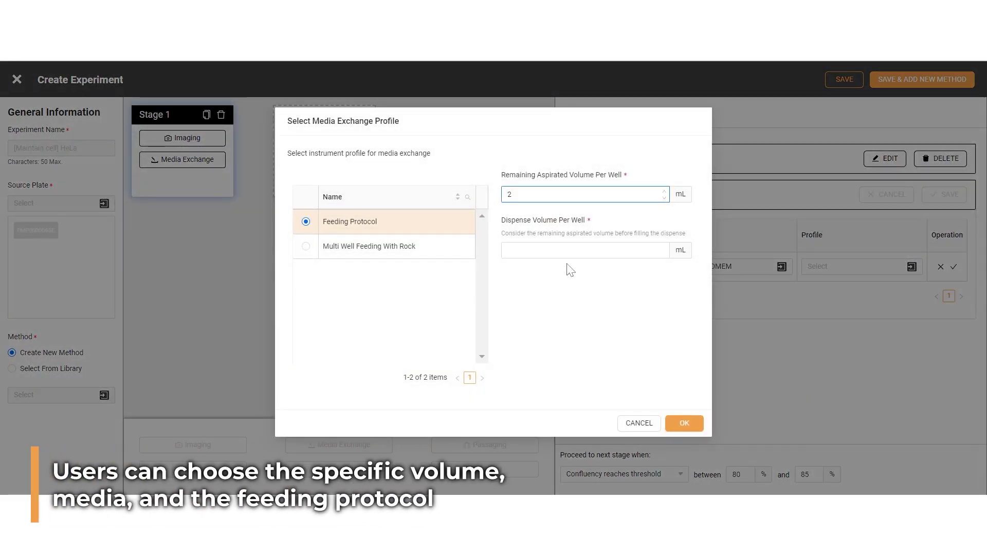
key("Tab")
left_click(694, 423)
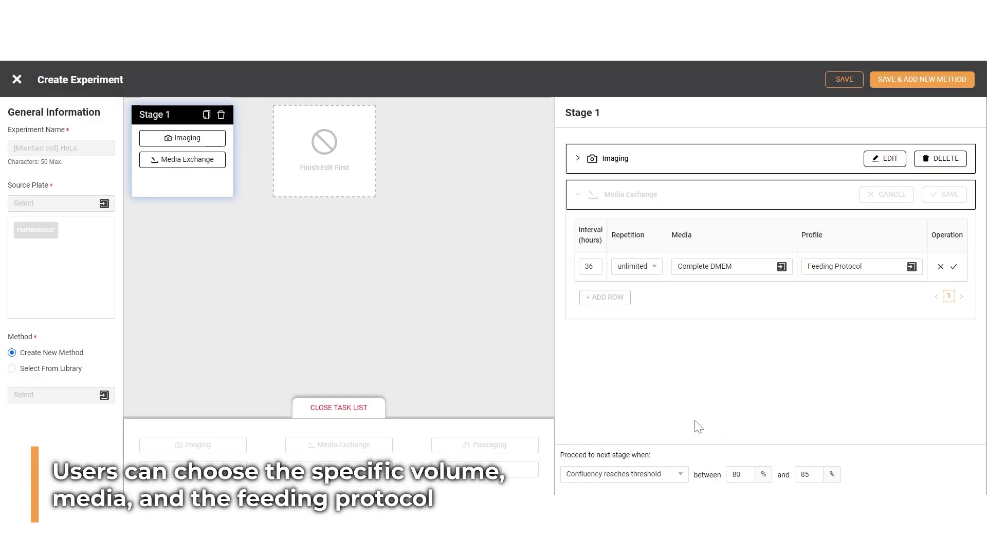
left_click(954, 268)
left_click(945, 194)
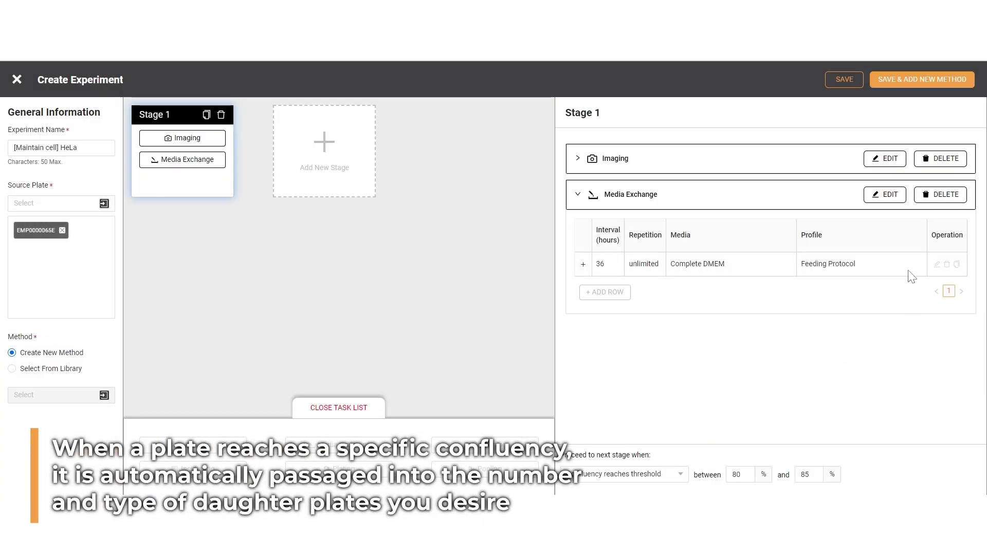
Add Stage 2 with a Passaging task, using a 10 mL wash volume per well and a 5-minute detachment incubation time.
left_click(297, 160)
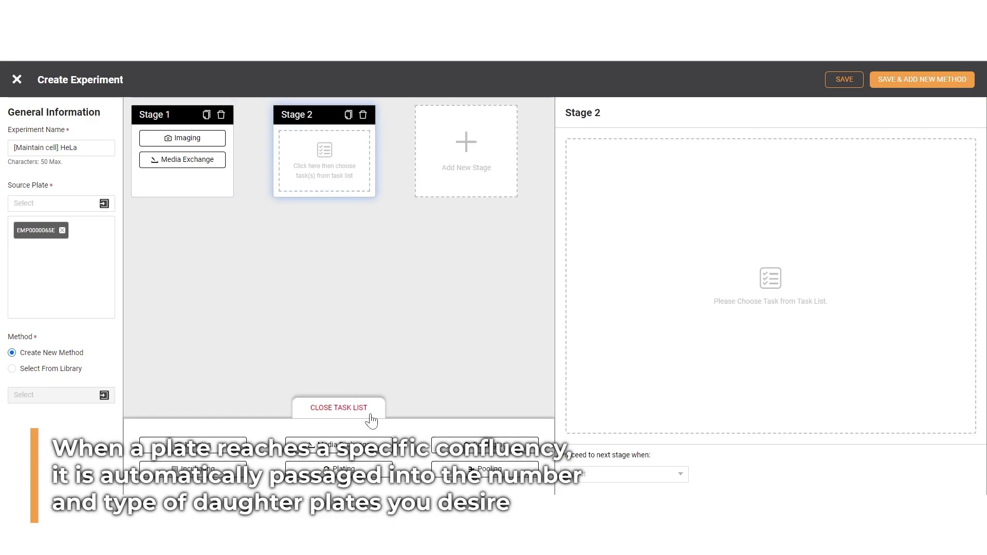
left_click(488, 455)
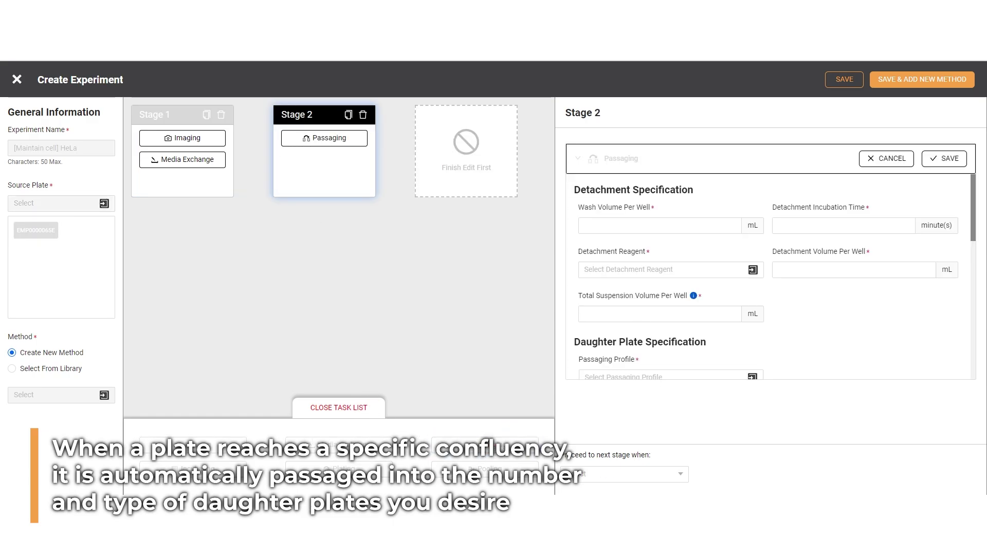
left_click(671, 224)
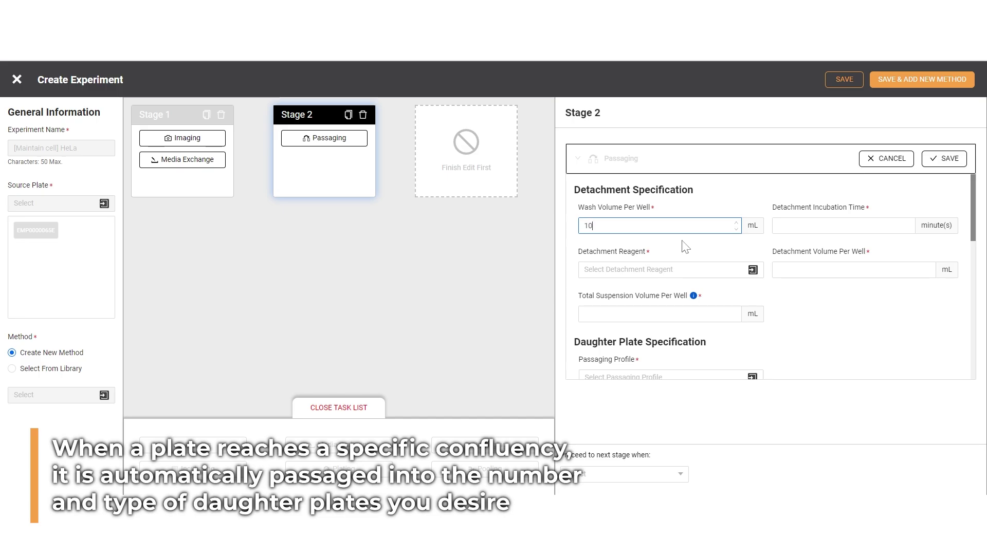
key("Tab")
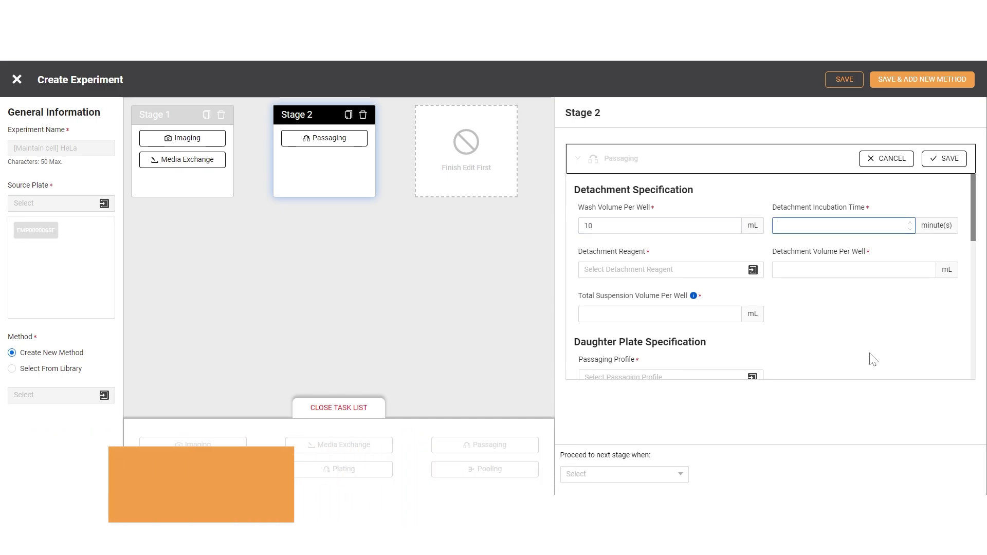
type("5")
Choose Trypsin as the passaging detachment reagent, with 5 mL detachment volume and 10 mL total suspension volume per well.
left_click(752, 269)
left_click(385, 222)
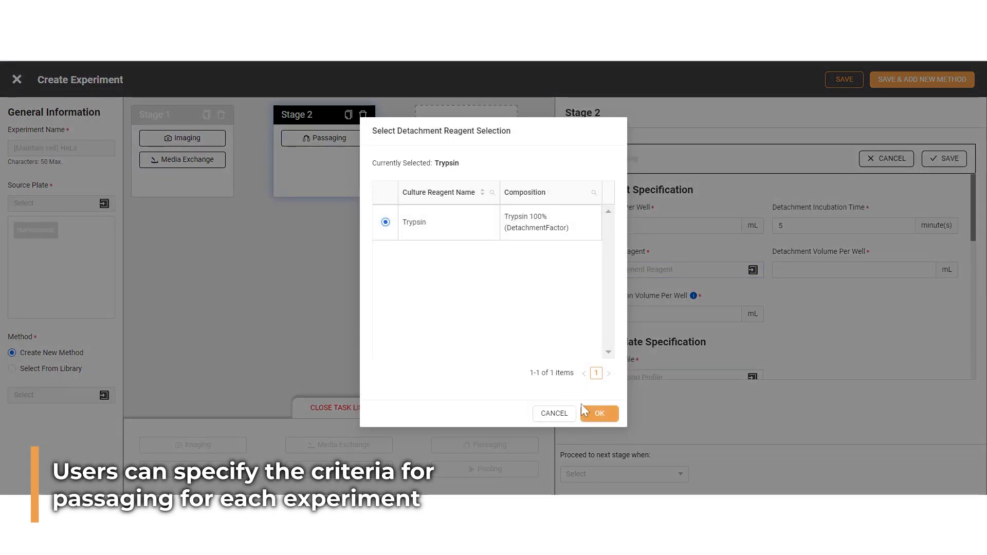
left_click(591, 413)
left_click(864, 271)
type("5")
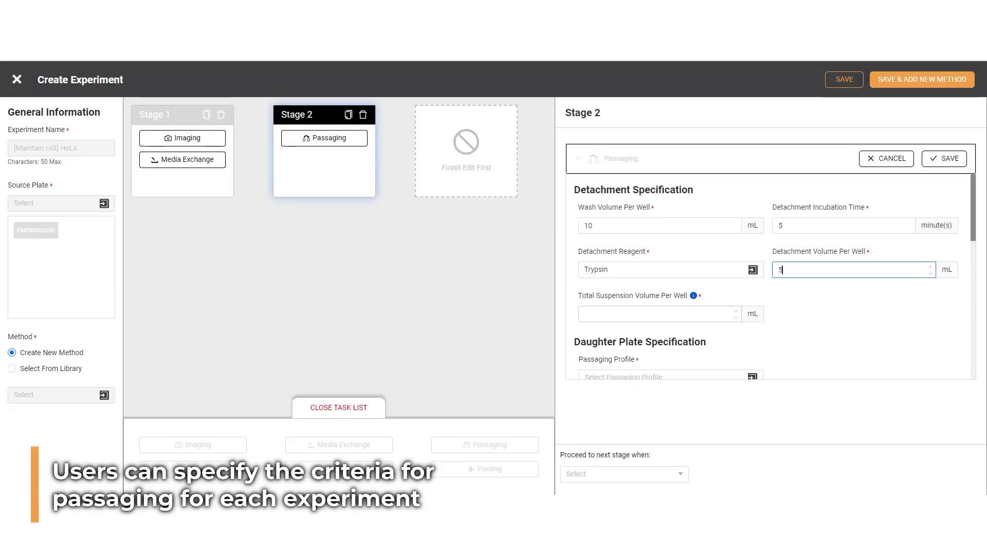
key("Tab")
type("10")
Set the daughter plates to the Seeding Without Pooling passaging profile and the SBS One Well plate type.
scroll(866, 292, "down", 2)
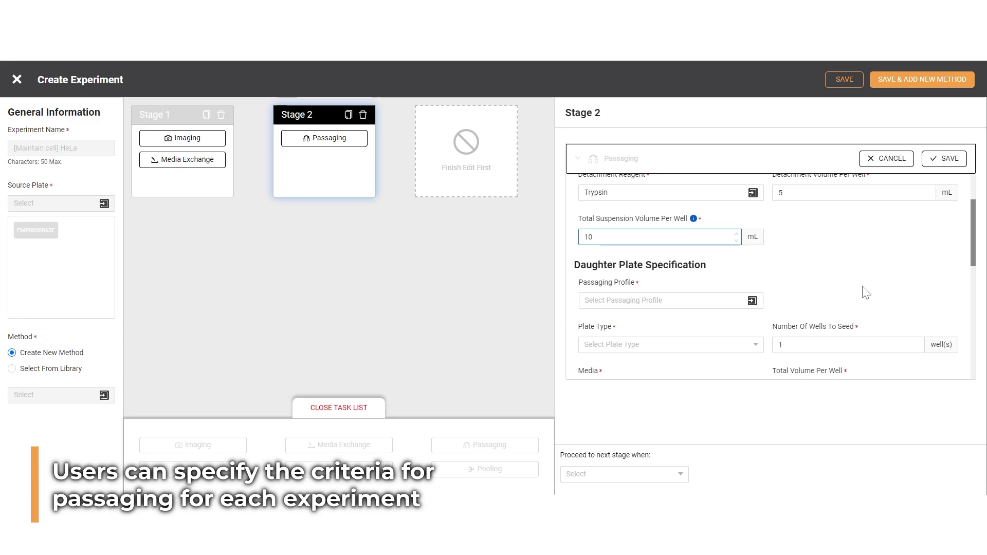
scroll(866, 292, "down", 2)
left_click(752, 223)
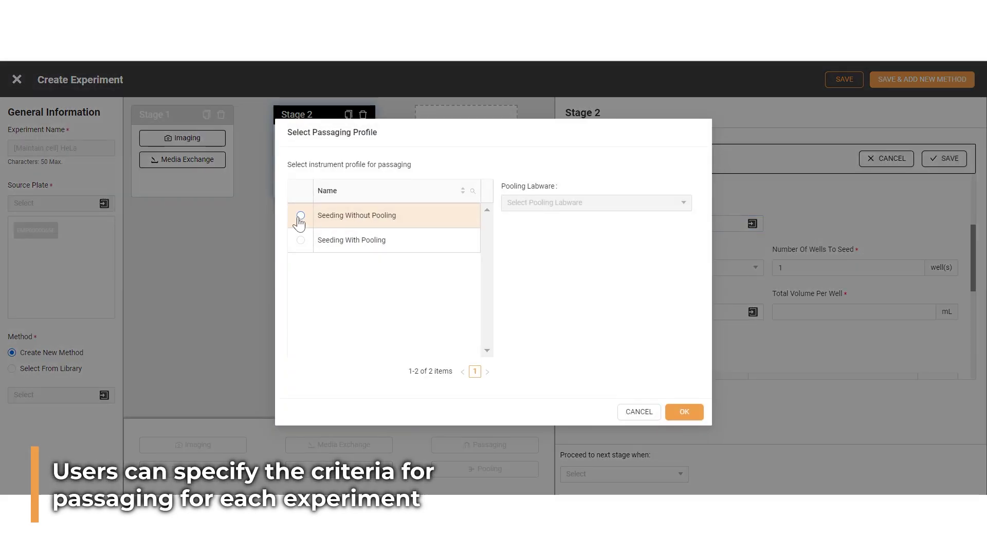
left_click(689, 414)
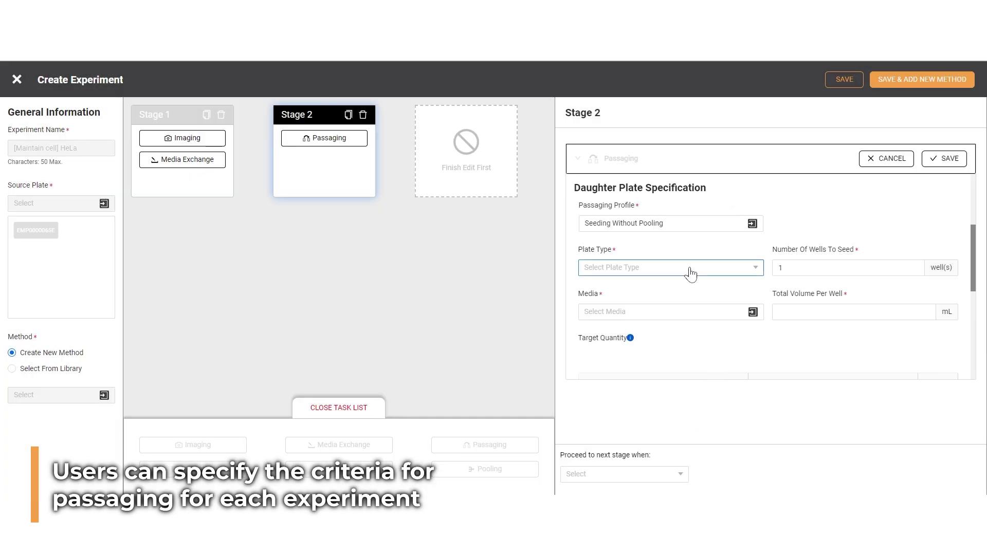
left_click(740, 272)
left_click(667, 352)
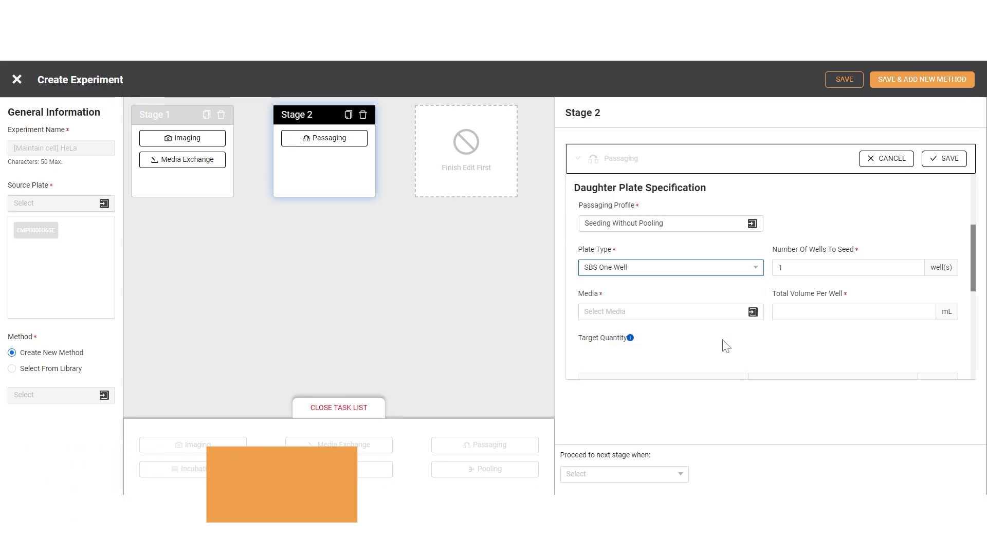
left_click(862, 268)
Choose Complete DMEM as the daughter plate media with a total volume of 20 mL per well.
left_click(736, 313)
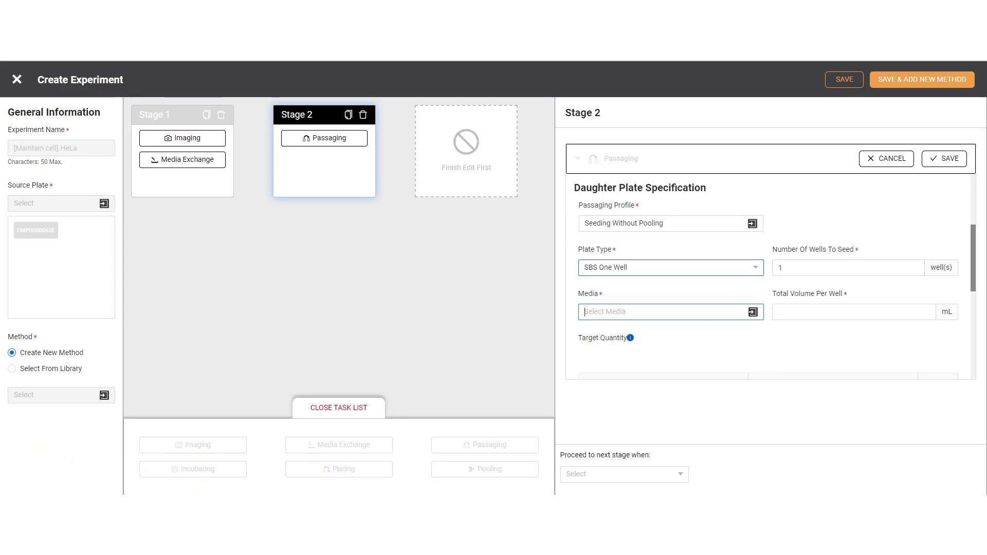
scroll(413, 276, "down", 3)
left_click(385, 236)
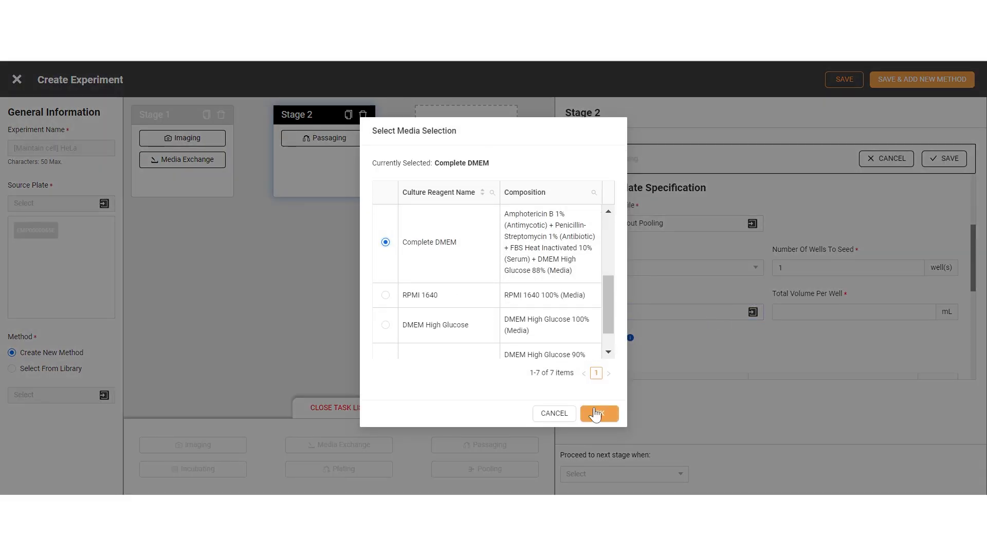
left_click(599, 407)
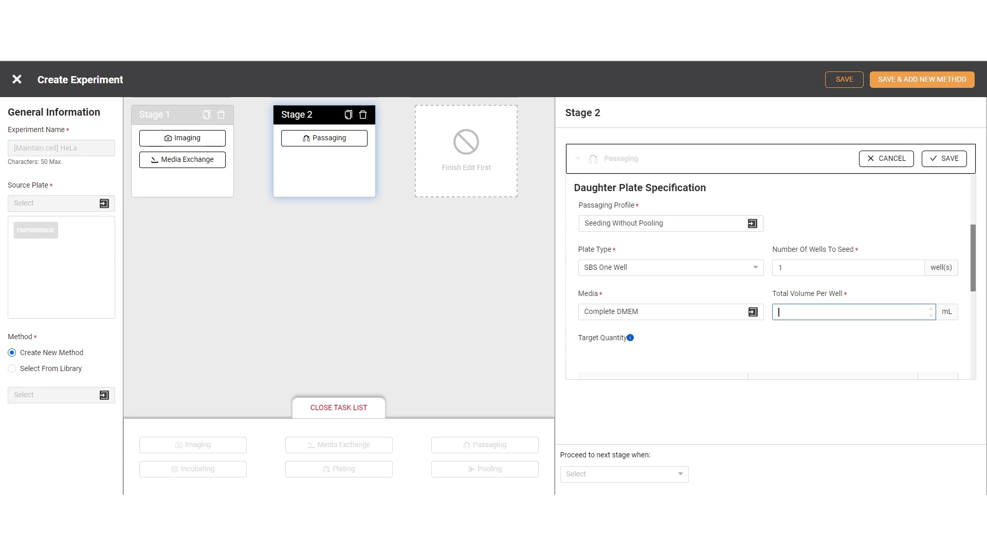
scroll(839, 310, "down", 5)
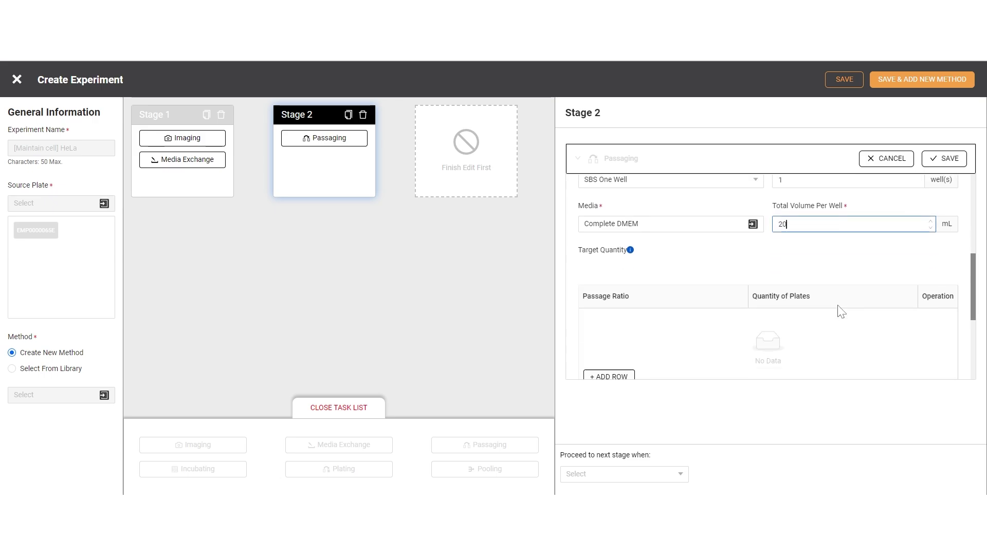
Add a target quantity row with a passage ratio of 1:6 and a quantity of 1 plate.
left_click(599, 311)
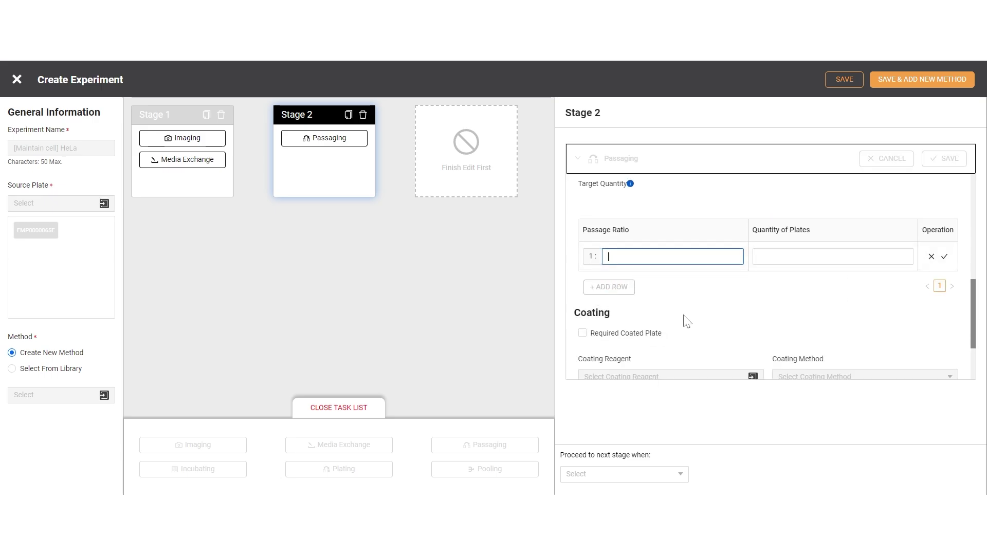
type("6")
key("Tab")
type("1")
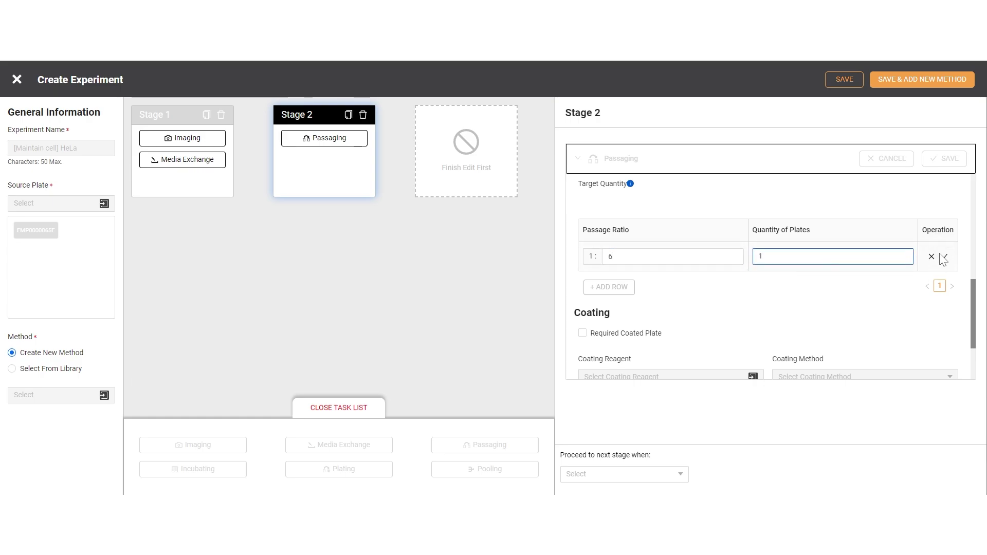
left_click(943, 258)
Set the passaged plates to Continue To Next Stage, and make Stage 2 proceed when all tasks are completed.
scroll(800, 300, "down", 2)
left_click(667, 352)
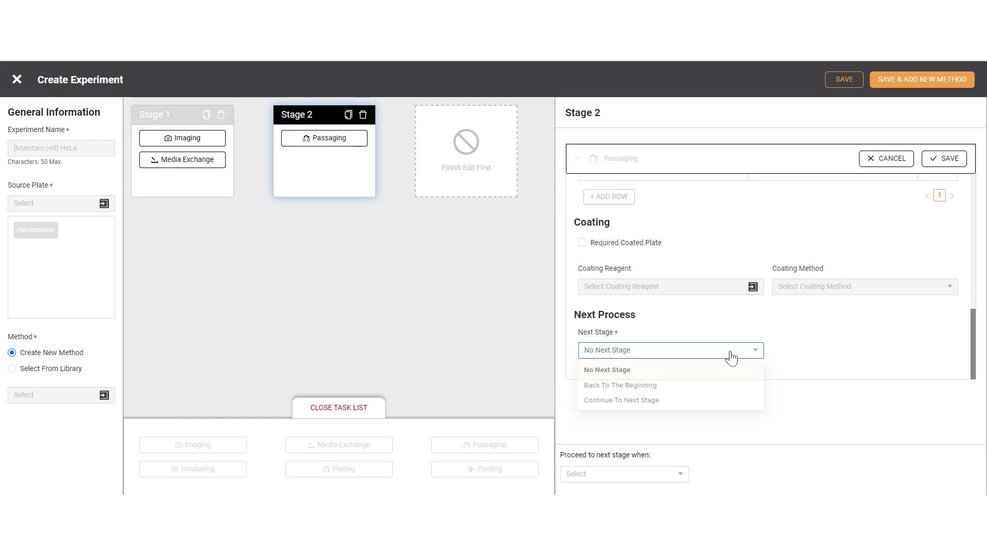
left_click(702, 406)
left_click(680, 474)
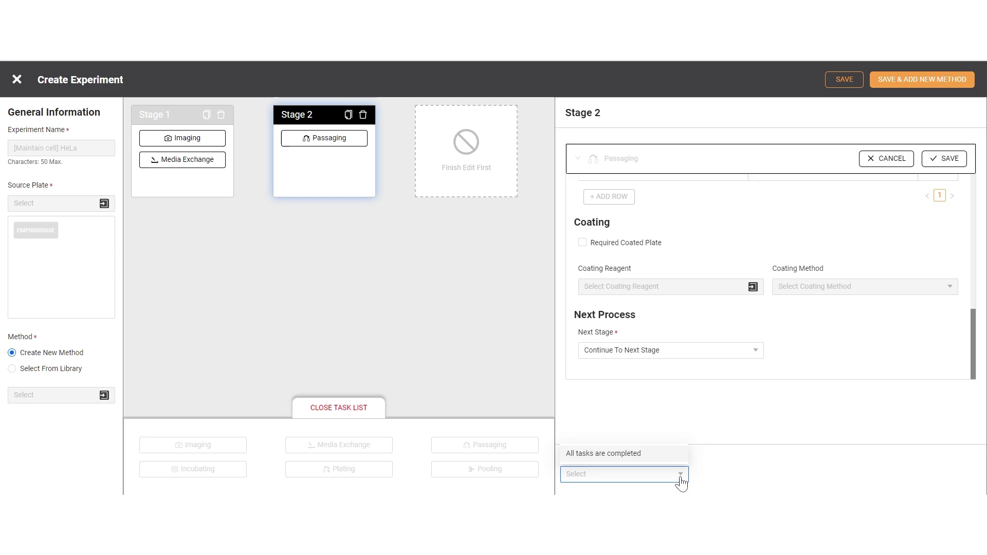
left_click(674, 453)
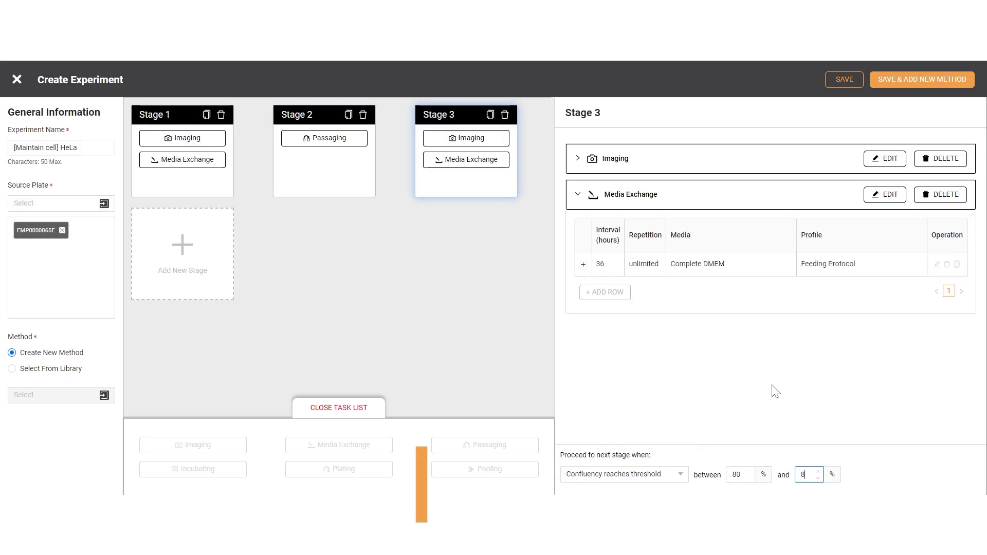
Add Stage 4 with a Plating task using 10 mL wash, 5-minute incubation, 5 mL Trypsin and 10 mL total suspension volume per well.
left_click(163, 257)
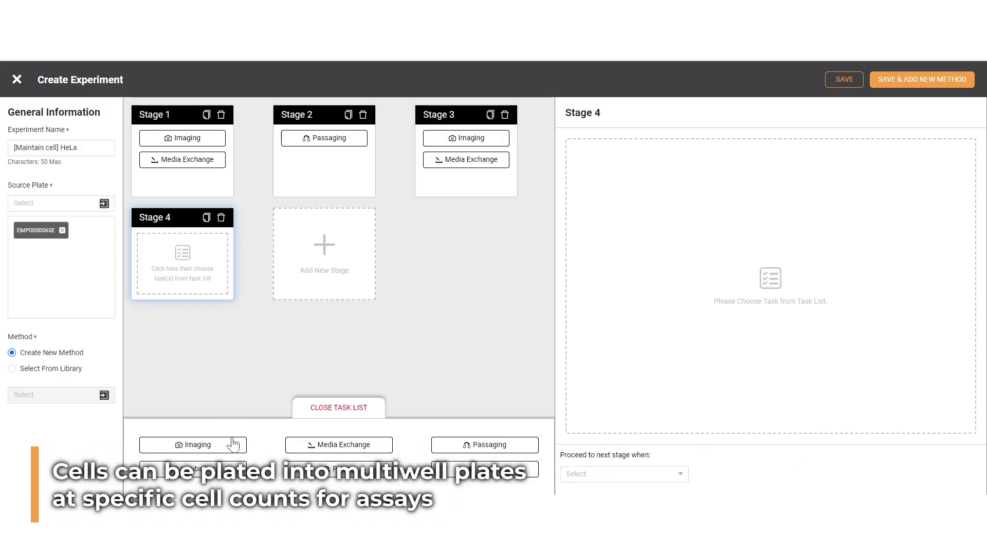
left_click(366, 478)
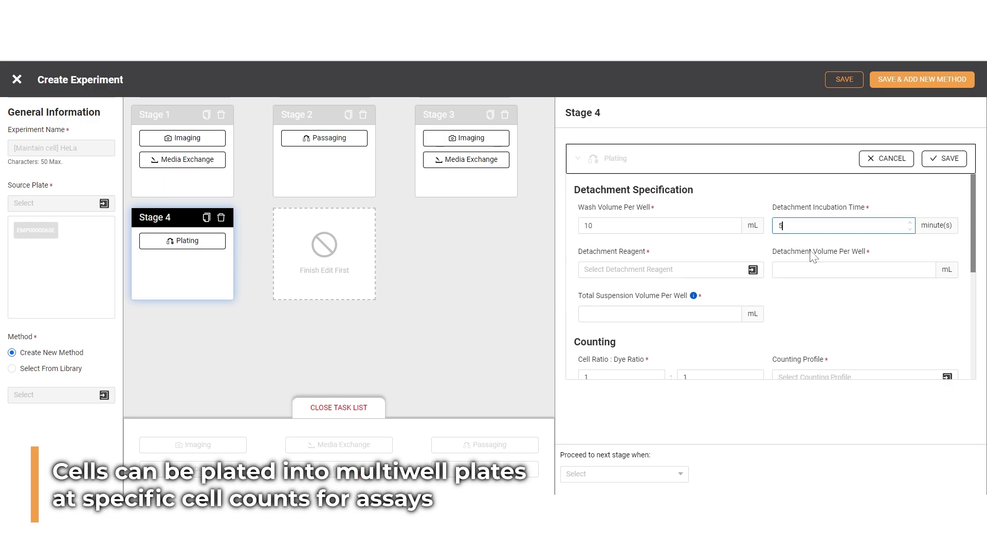
left_click(753, 269)
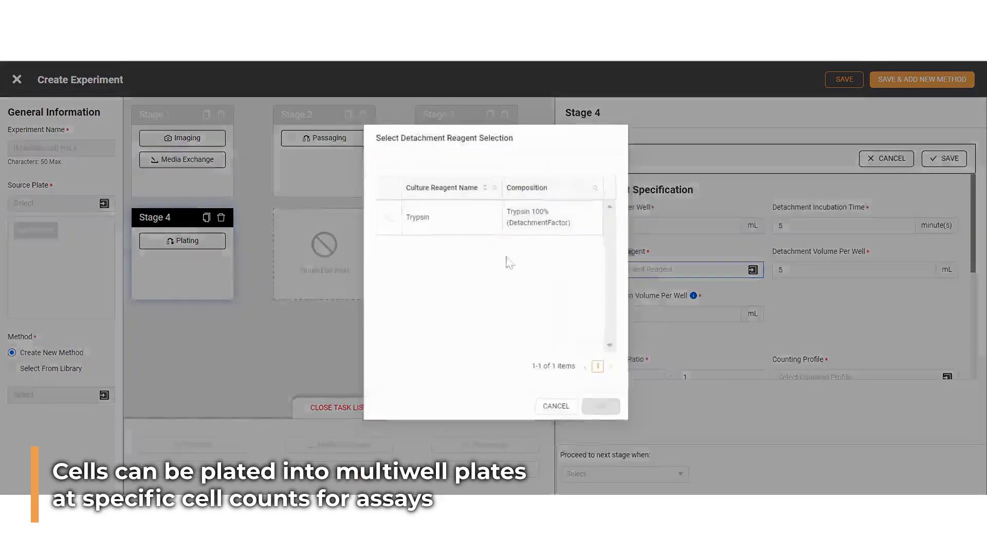
left_click(411, 221)
left_click(596, 413)
left_click(658, 314)
type("15")
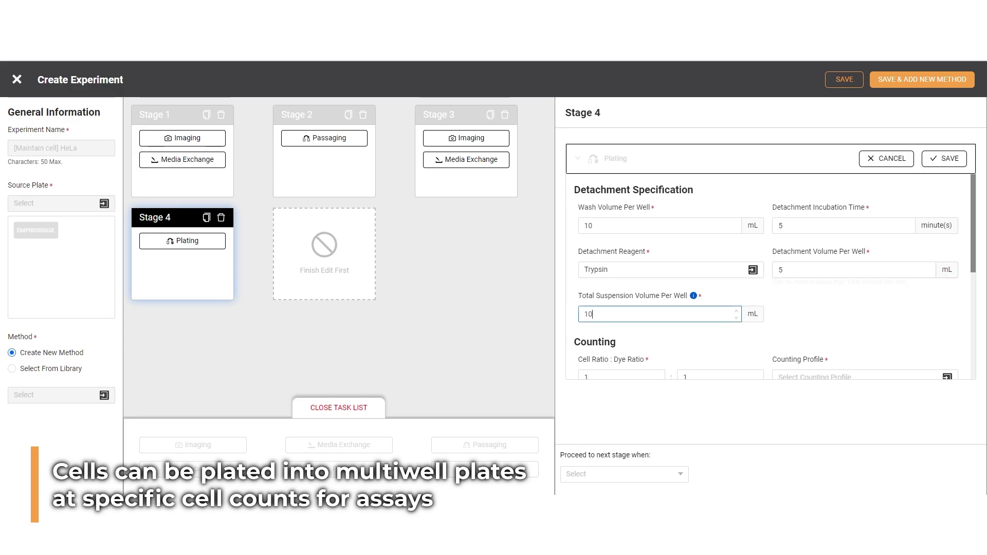
Set the plating count to a 4:1 cell-to-dye ratio with the Cell Count Three Chips profile and a 90% viability threshold.
key("Tab")
type("1")
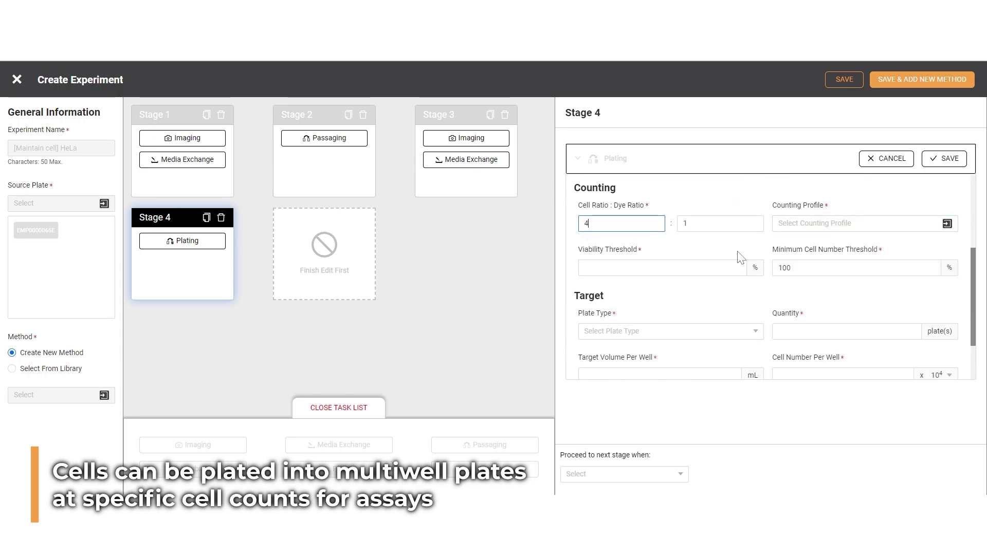
left_click(838, 222)
left_click(466, 209)
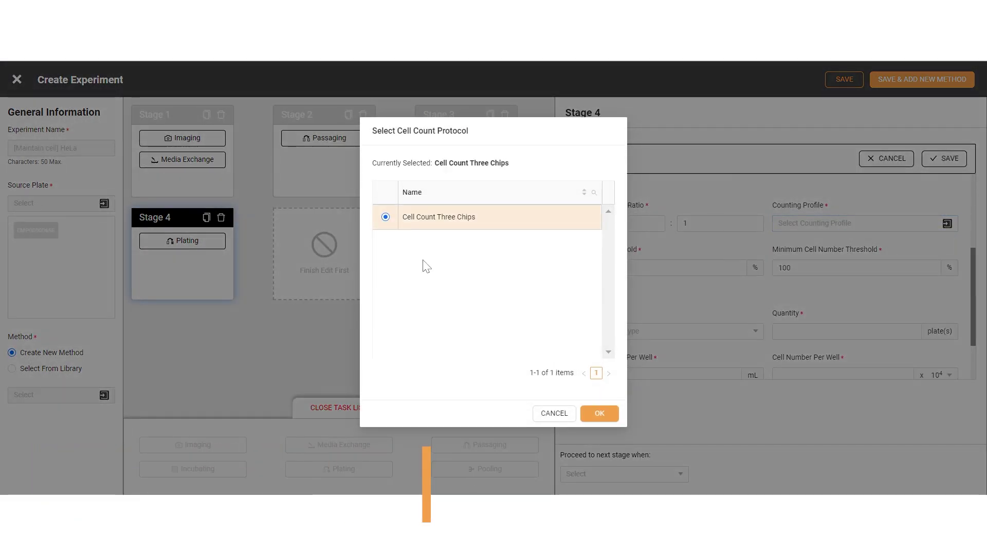
left_click(599, 407)
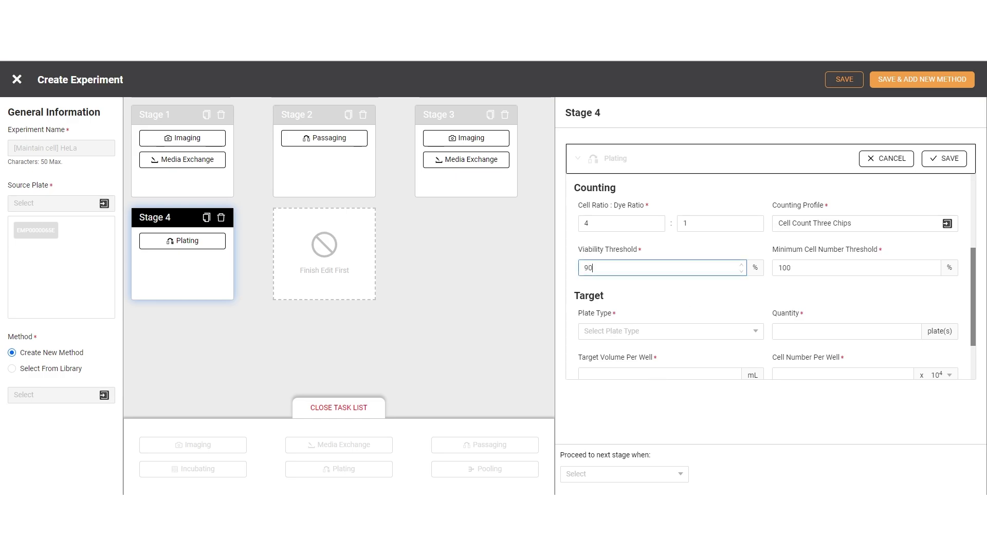
Set the plating target to 1 SBS Four Wells plate with 5 mL per well and a cell number of 1 x 10^4.
scroll(745, 293, "down", 1)
left_click(735, 262)
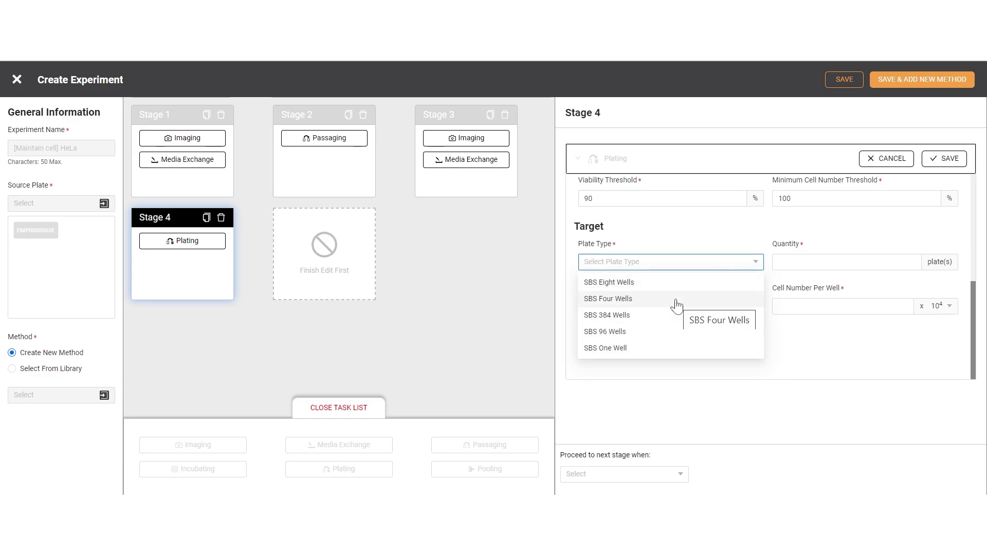
left_click(674, 300)
left_click(738, 303)
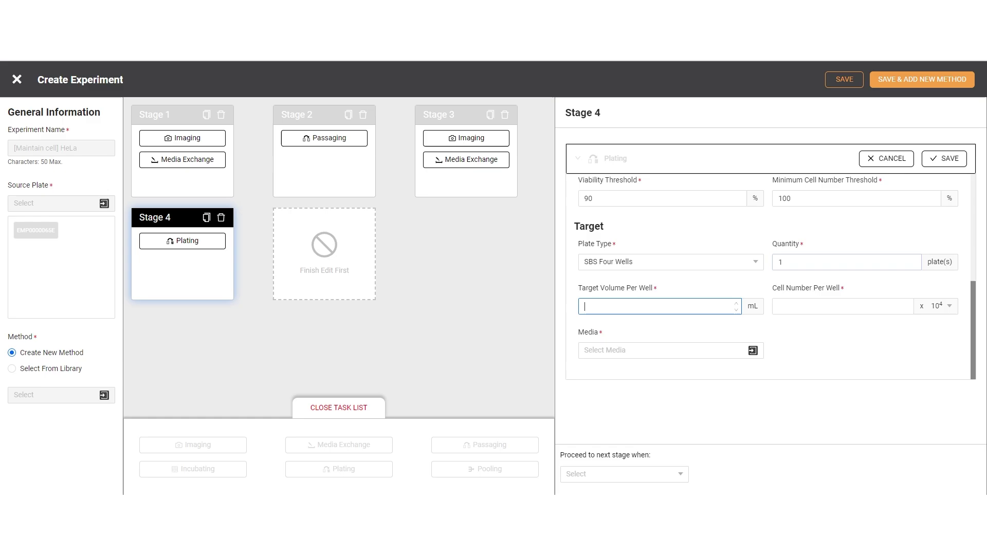
type("5")
key("Tab")
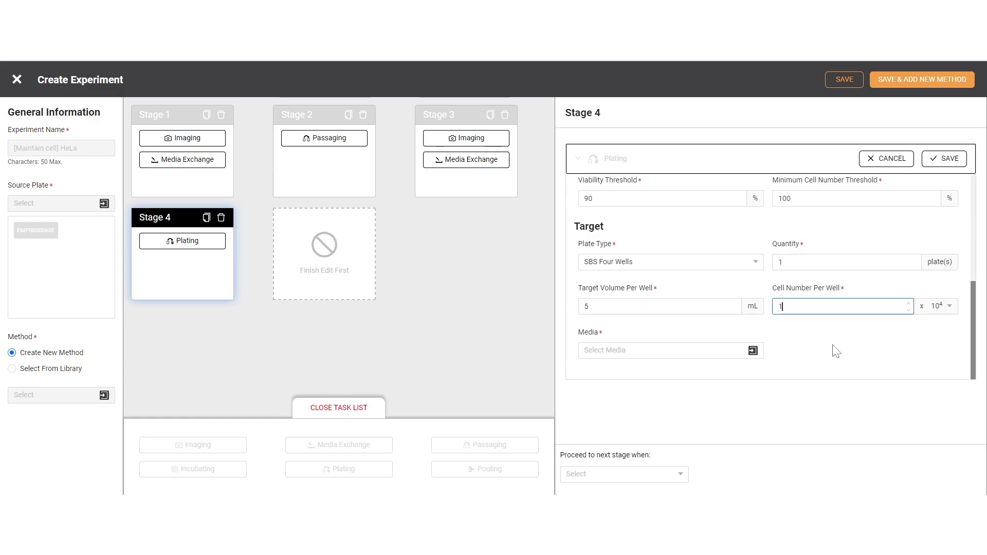
Choose Complete DMEM as the media for the Stage 4 plating target.
left_click(752, 350)
scroll(419, 287, "down", 3)
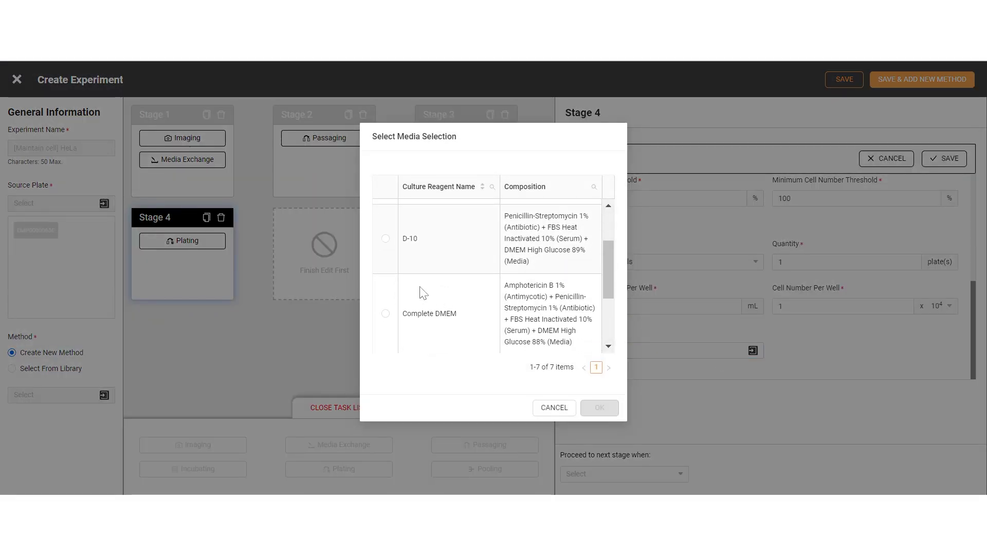
left_click(397, 324)
left_click(599, 413)
Make Stage 4 proceed when all tasks are completed, and save the Plating task and the experiment.
left_click(667, 473)
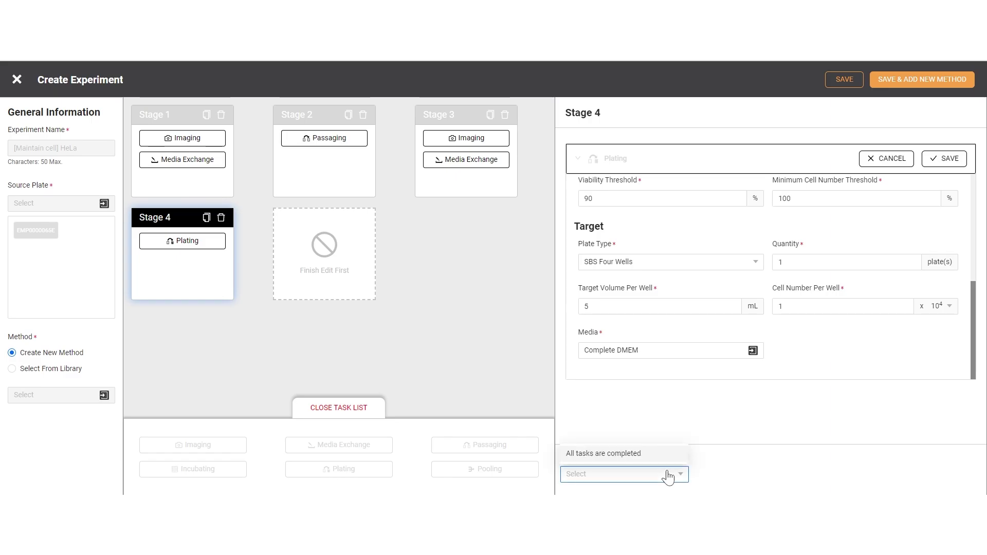
left_click(667, 455)
left_click(959, 166)
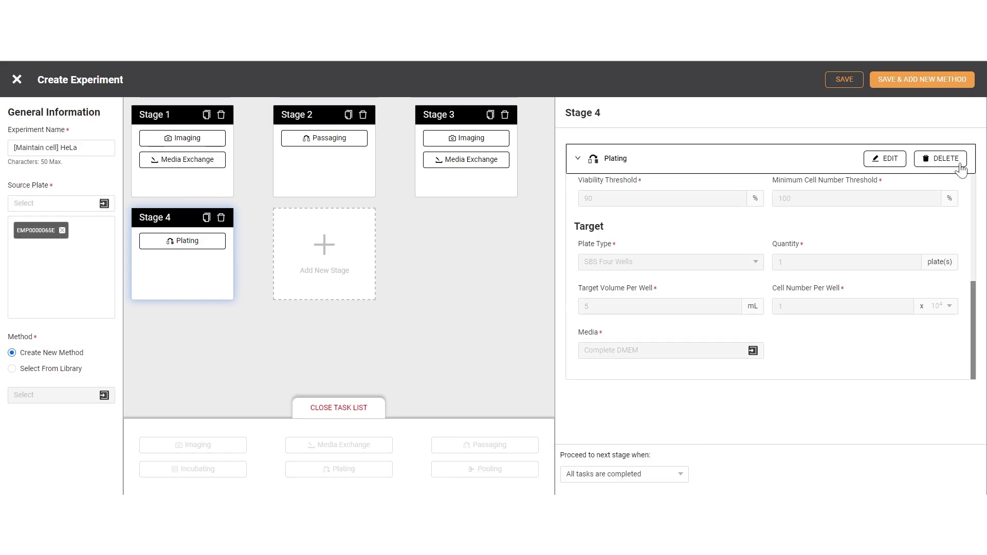
left_click(855, 90)
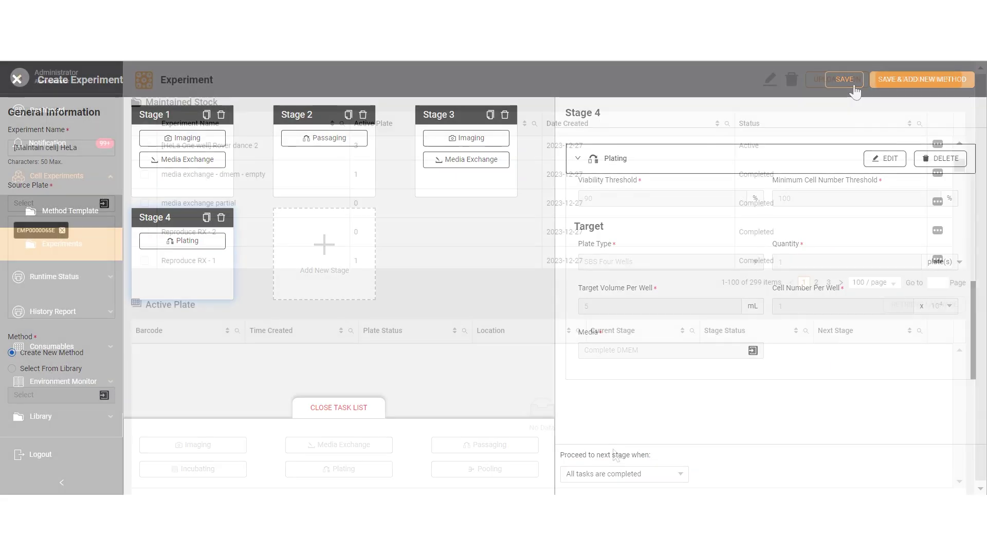
Open the image analysis of plate EMP00000AKN in the [Maintain cell] HeLa experiment and examine its Statistic Confluency chart.
left_click(240, 146)
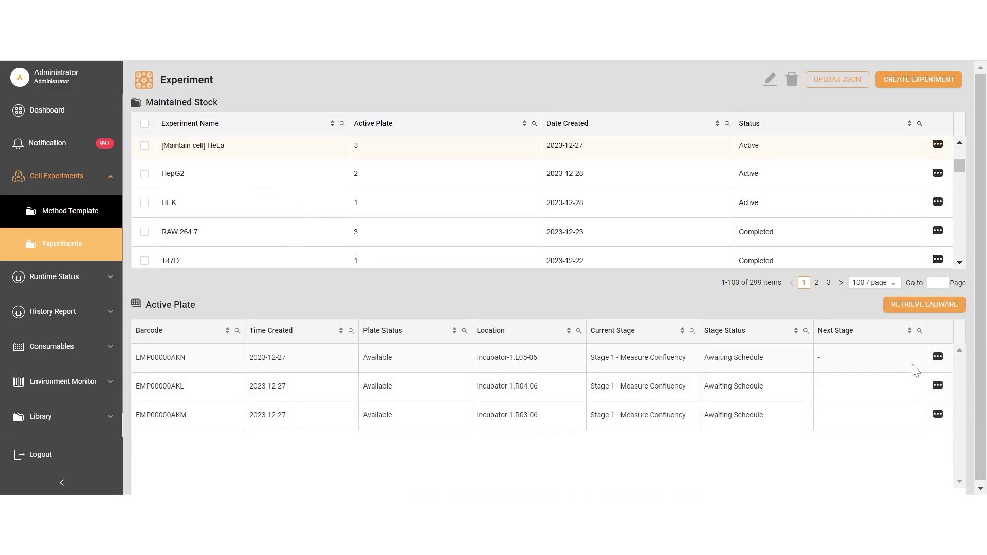
left_click(937, 356)
left_click(910, 381)
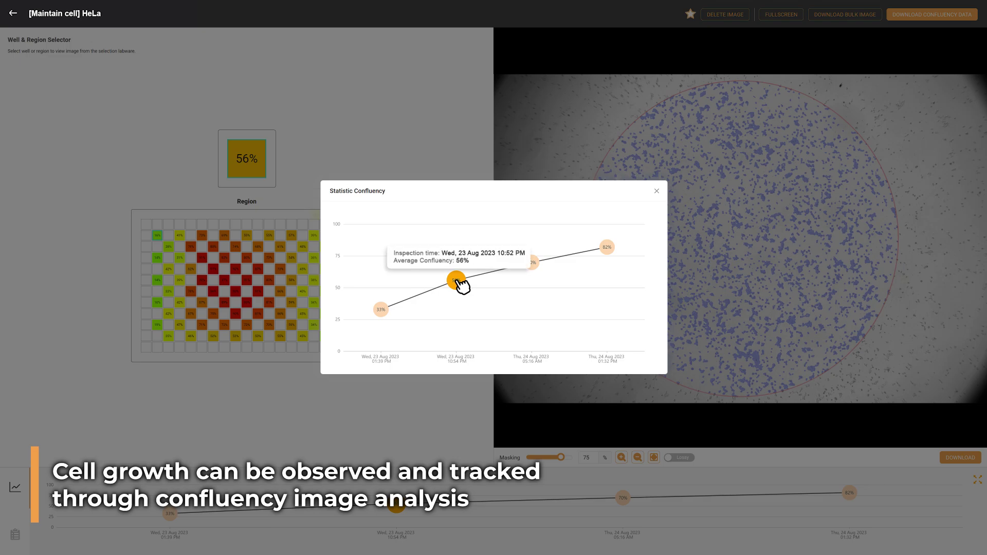
mouse_move(384, 311)
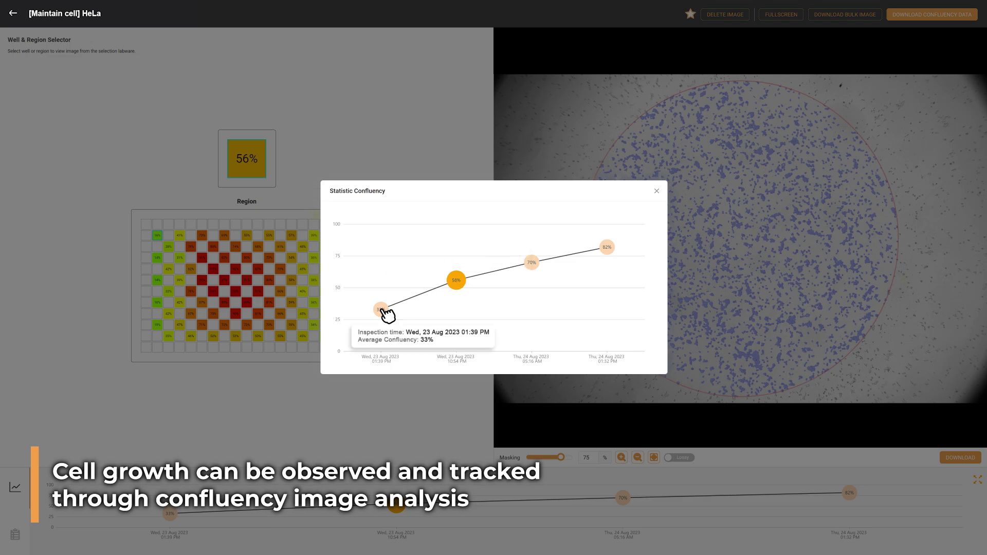
left_click(656, 190)
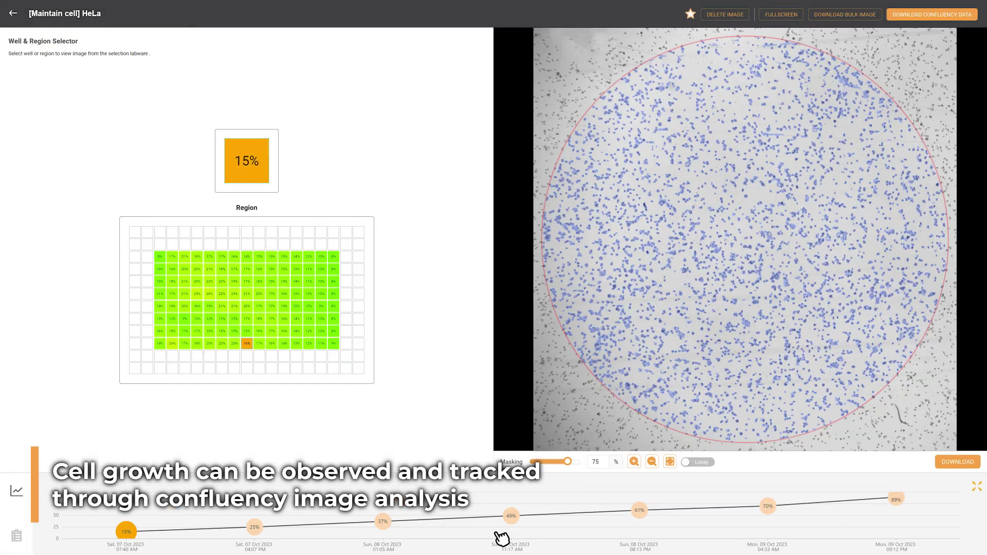
View the confluency images for 08 Oct 2023 11:17 AM and 09 Oct 2023 09:12 PM, inspecting two individual regions of the later scan.
left_click(512, 516)
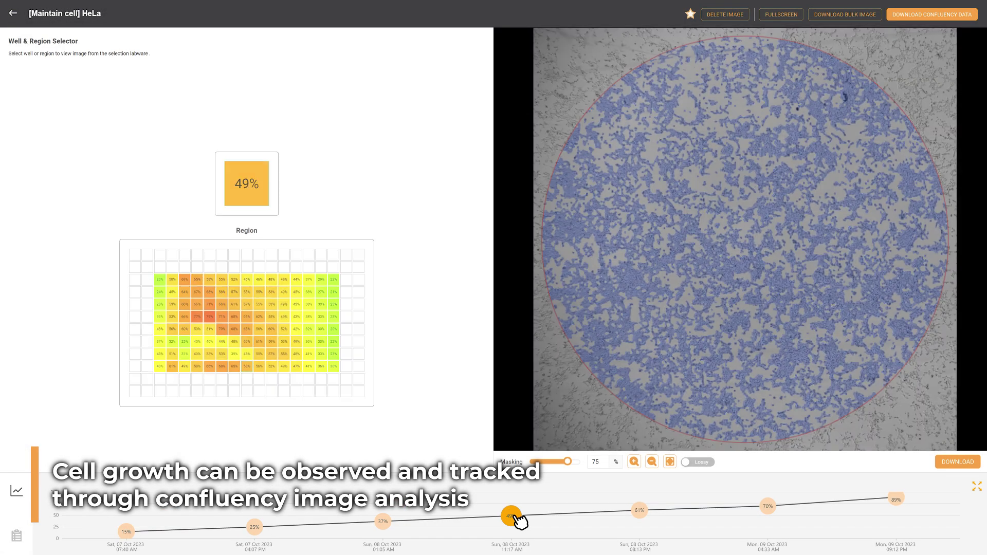
left_click(897, 499)
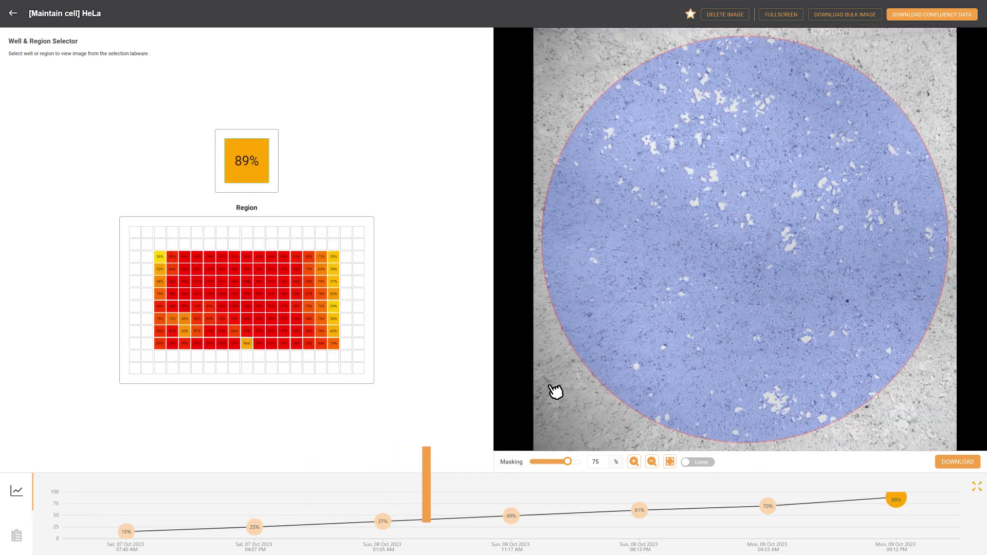
left_click(162, 257)
left_click(322, 306)
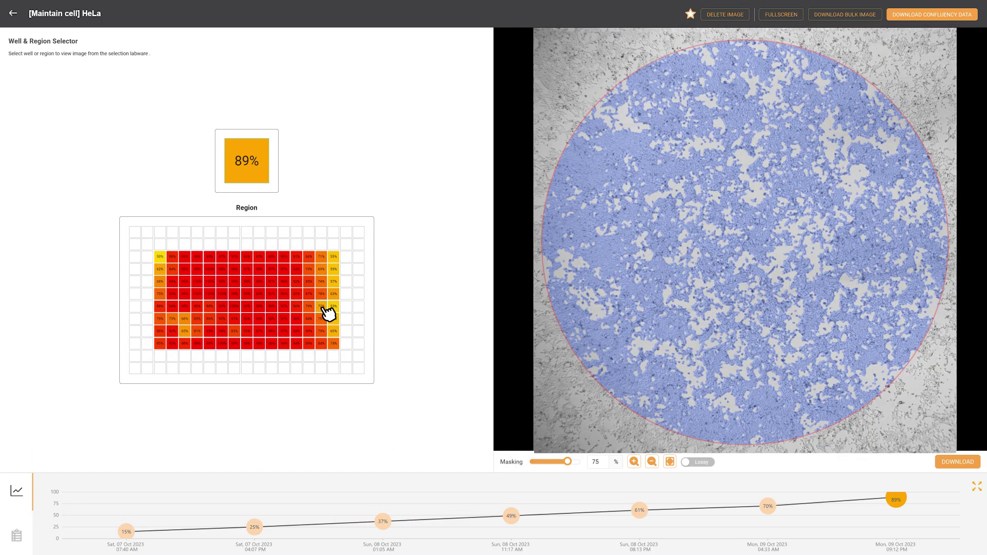